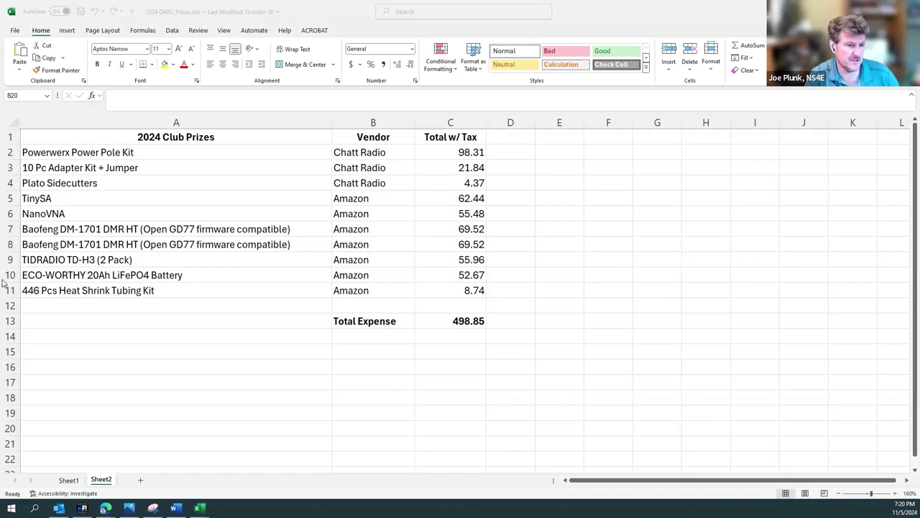
Insert a blank row at row 12, between the Heat Shrink Tubing Kit entry and the Total Expense row
{"action": "left_click", "coordinate": [8, 306]}
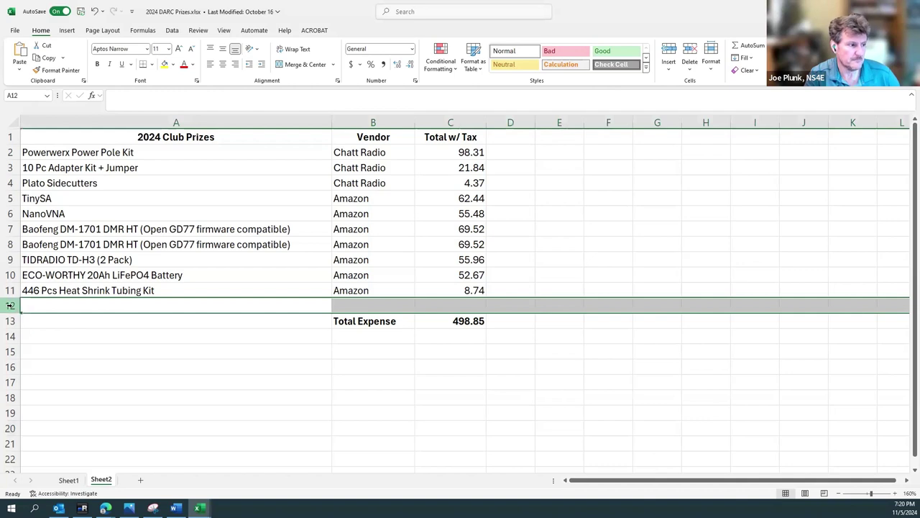
{"action": "right_click", "coordinate": [10, 308]}
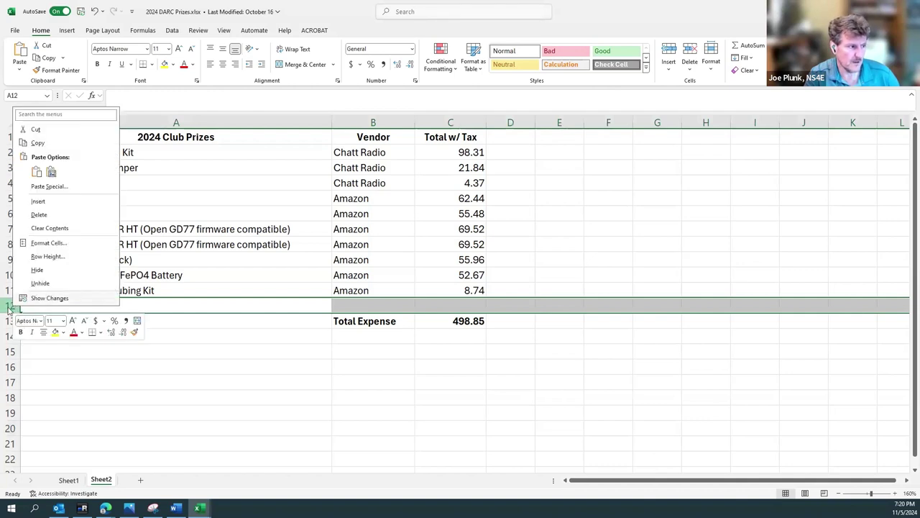
{"action": "right_click", "coordinate": [8, 308]}
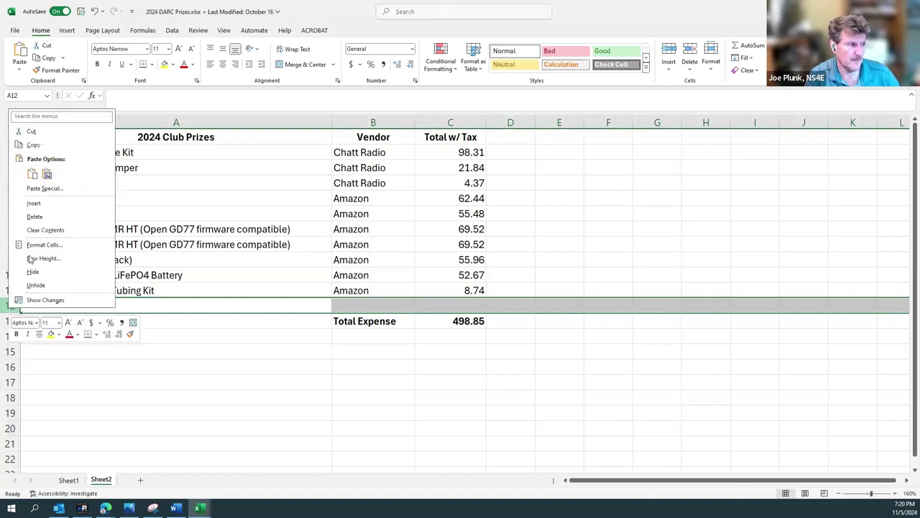
{"action": "left_click", "coordinate": [34, 203]}
Add the prize "(2) 10M Hamstick-style Antennas" in cell A12 of the prize list
{"action": "left_click", "coordinate": [85, 307]}
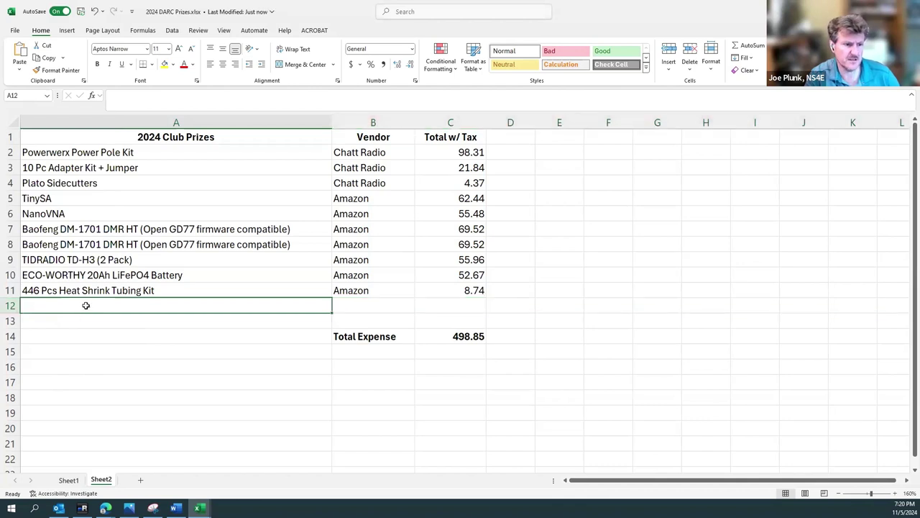
{"action": "type", "text": "(2)"}
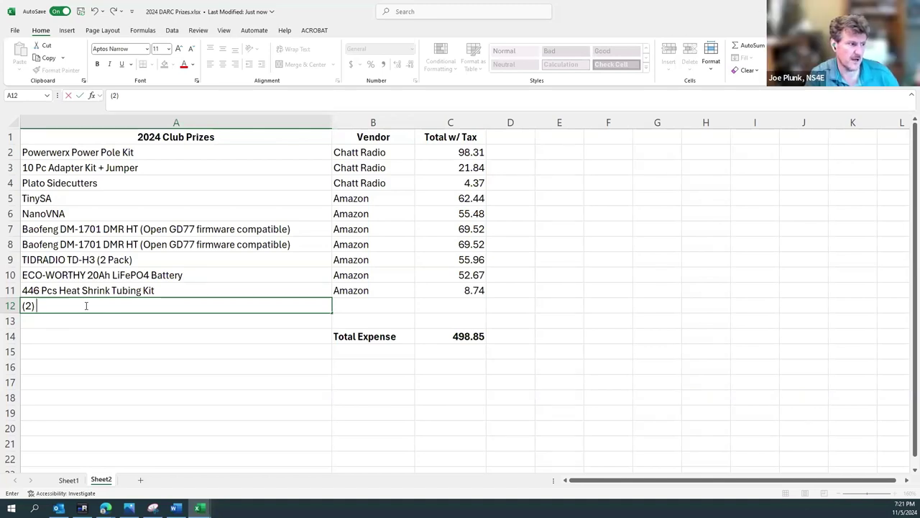
{"action": "type", "text": "10"}
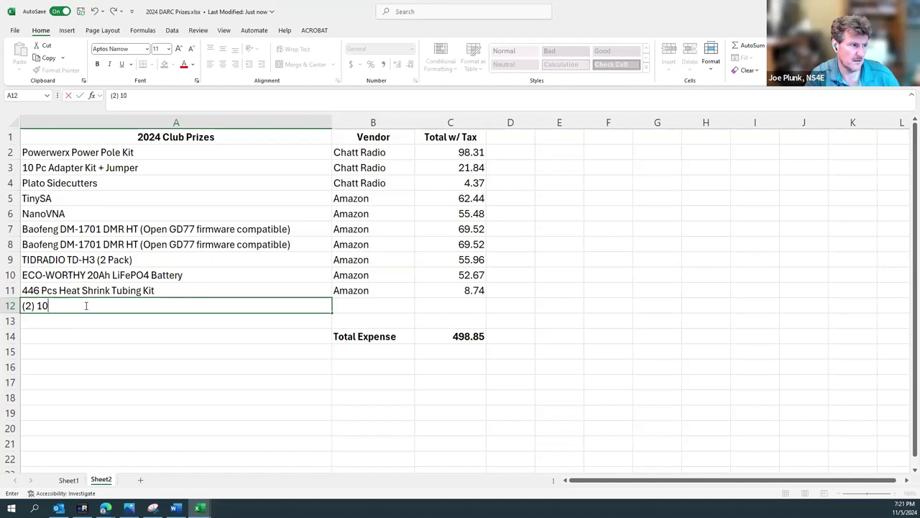
{"action": "type", "text": "M Ham S"}
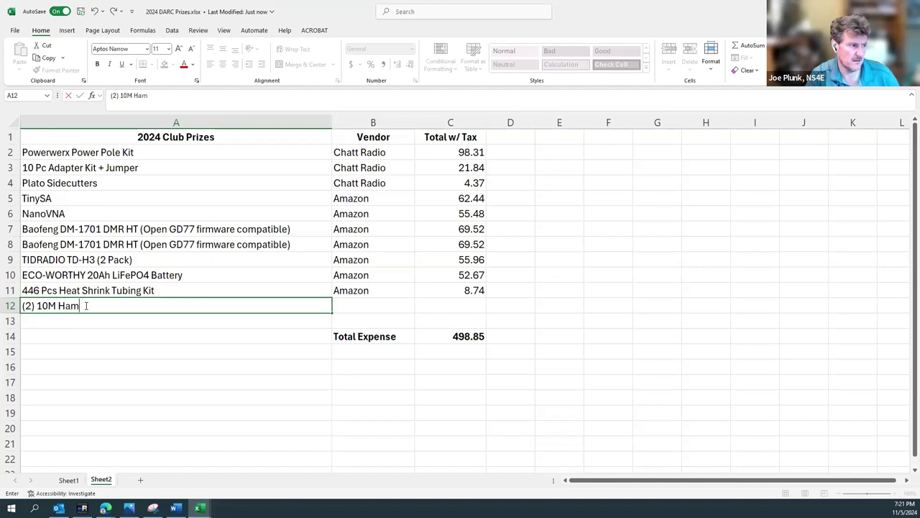
{"action": "key", "text": "BackSpace"}
{"action": "key", "text": "BackSpace"}
{"action": "type", "text": "stic"}
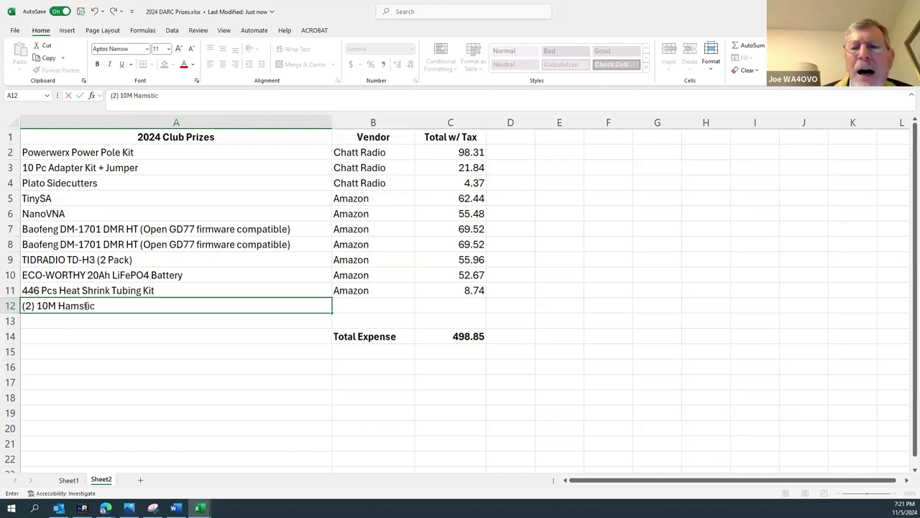
{"action": "type", "text": "ks"}
{"action": "key", "text": "BackSpace"}
{"action": "key", "text": "BackSpace"}
{"action": "key", "text": "BackSpace"}
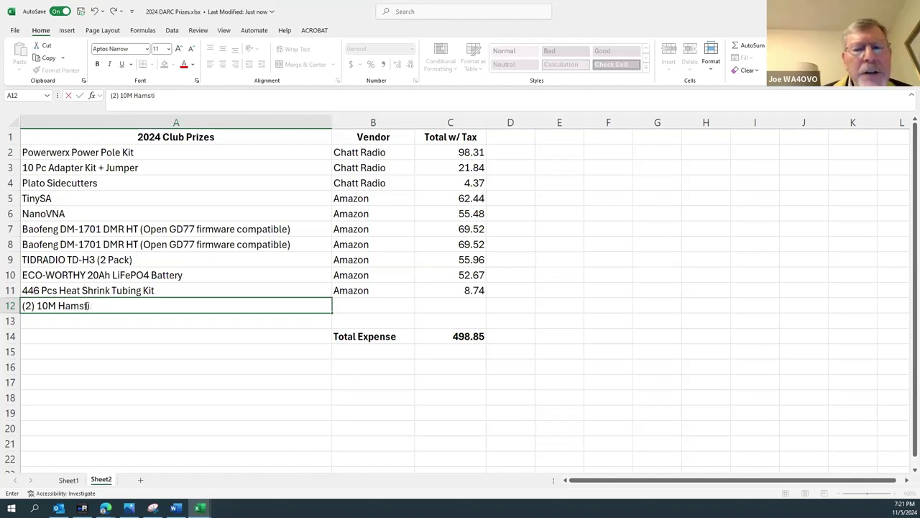
{"action": "type", "text": "c"}
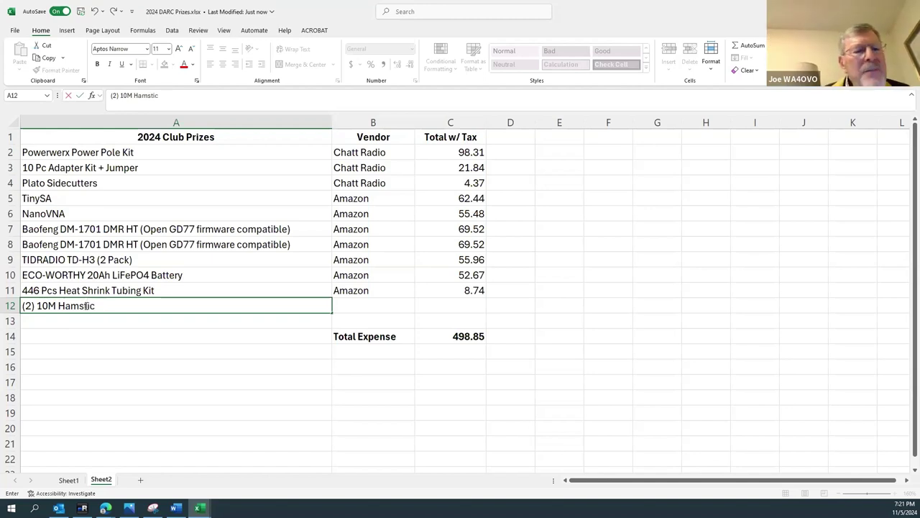
{"action": "type", "text": "k-s"}
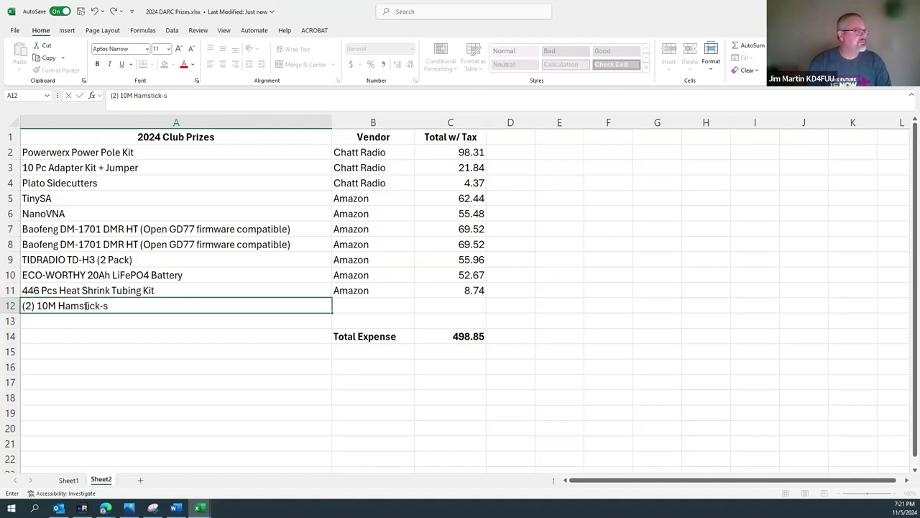
{"action": "type", "text": "ty"}
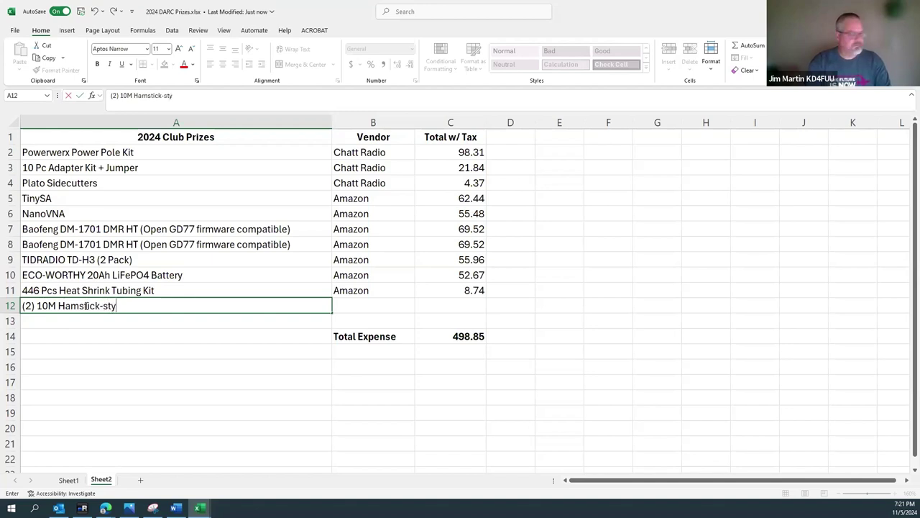
{"action": "type", "text": "le "}
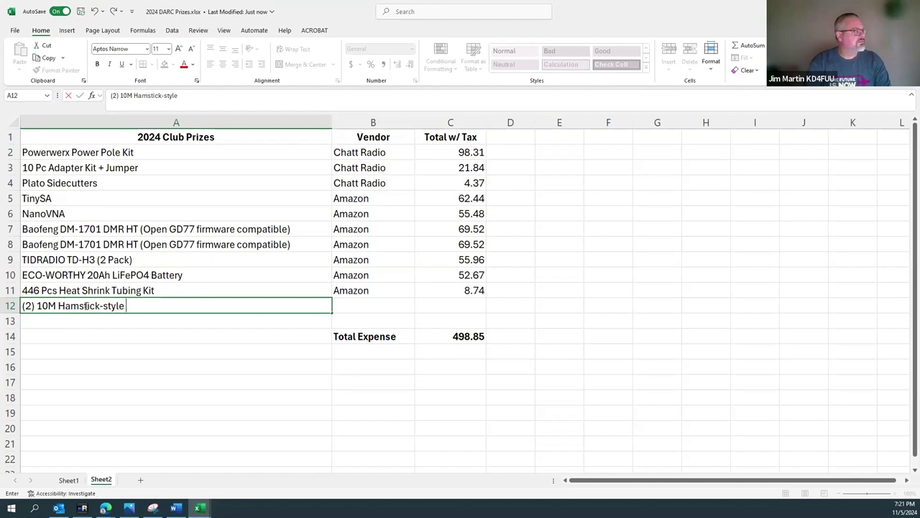
{"action": "type", "text": "Anetennas"}
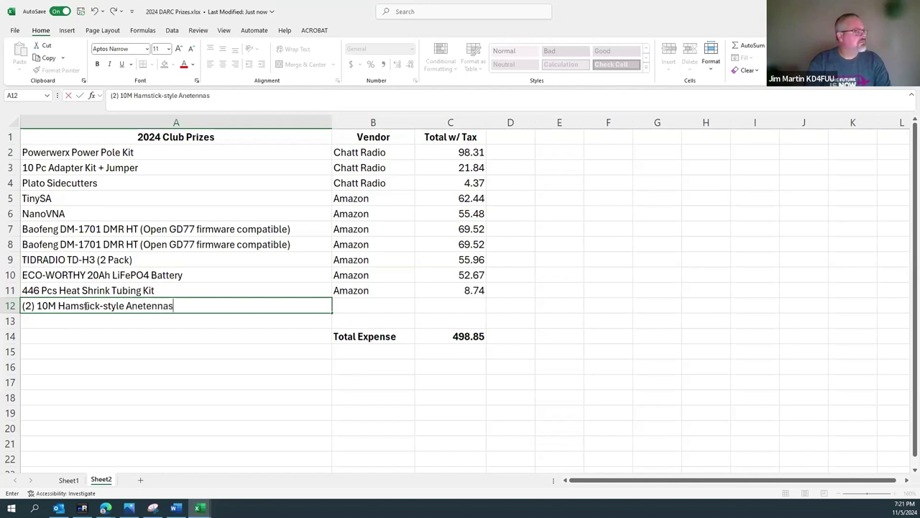
{"action": "key", "text": "BackSpace"}
{"action": "key", "text": "BackSpace"}
{"action": "key", "text": "BackSpace"}
{"action": "key", "text": "BackSpace"}
{"action": "key", "text": "BackSpace"}
{"action": "key", "text": "BackSpace"}
{"action": "key", "text": "BackSpace"}
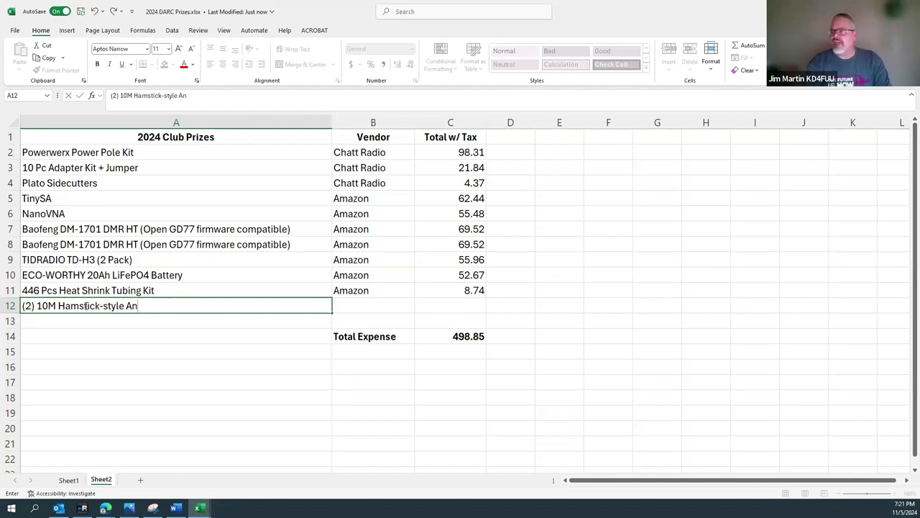
{"action": "type", "text": "te"}
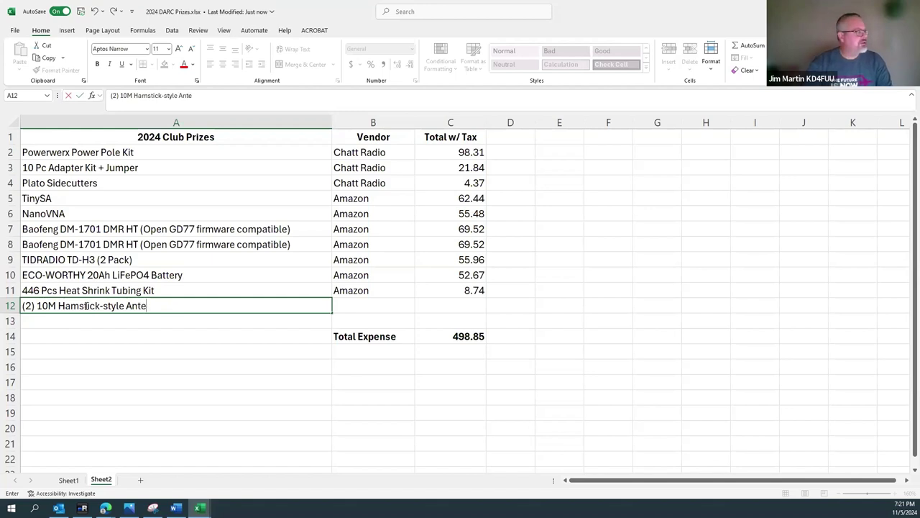
{"action": "type", "text": "nnas"}
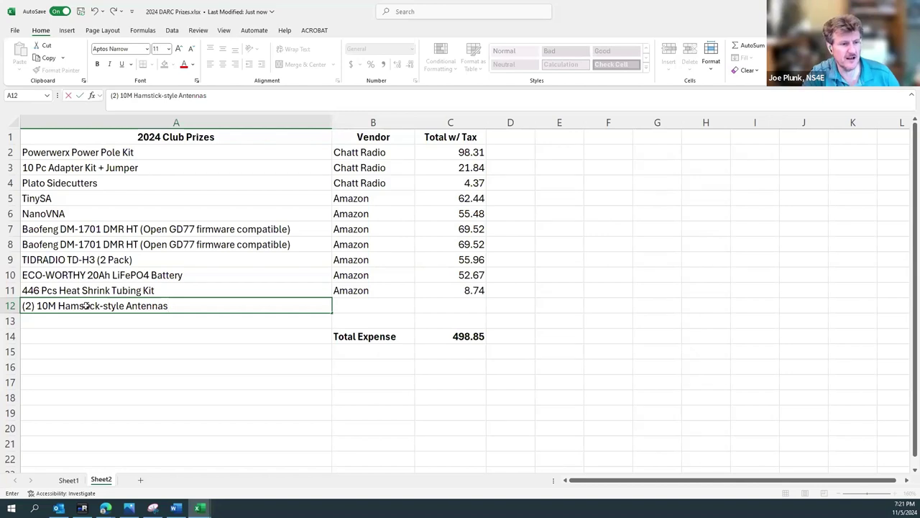
{"action": "key", "text": "Return"}
Add the prize "(2) Nagoya dual-band HT Antennas" in cell A13, below the Hamstick-style antennas
{"action": "type", "text": "(2)"}
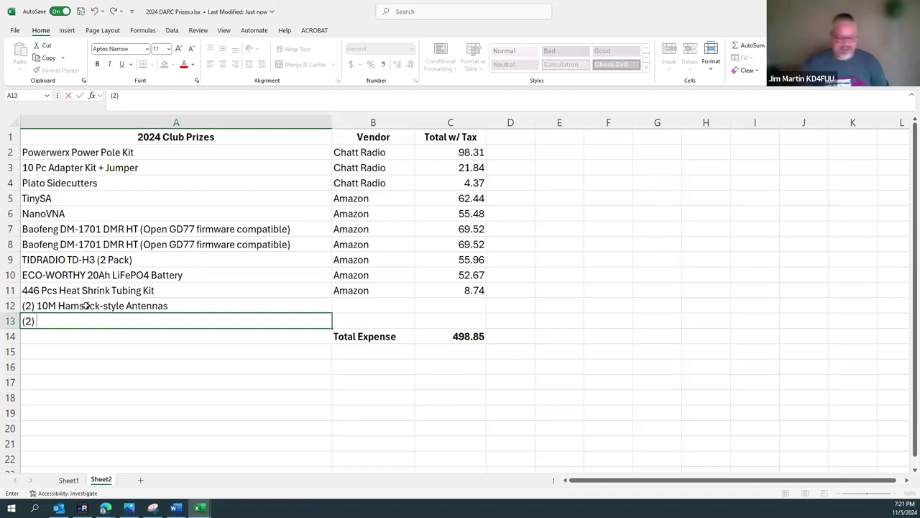
{"action": "type", "text": "Nago"}
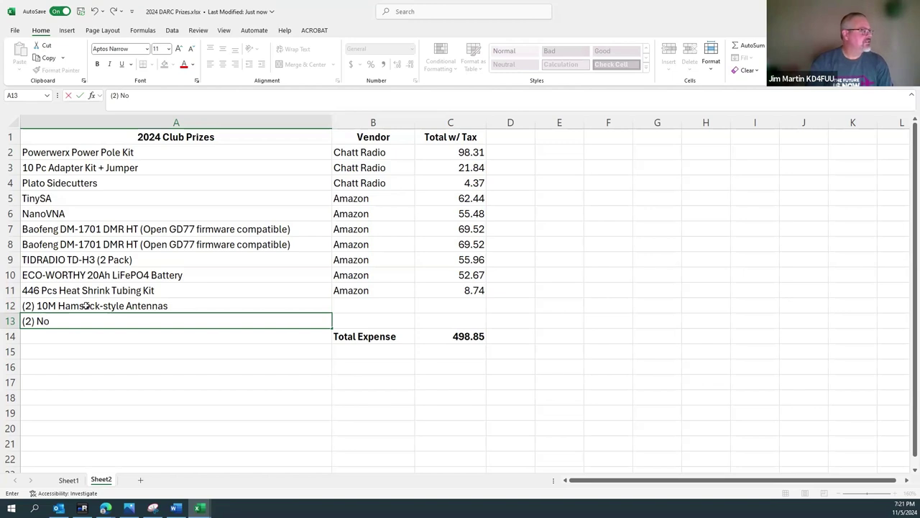
{"action": "type", "text": "ya"}
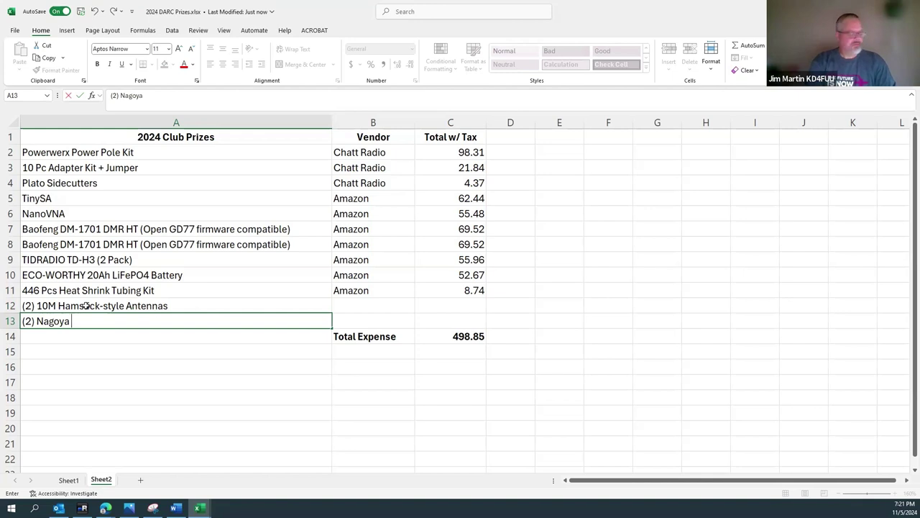
{"action": "type", "text": "dual-ban"}
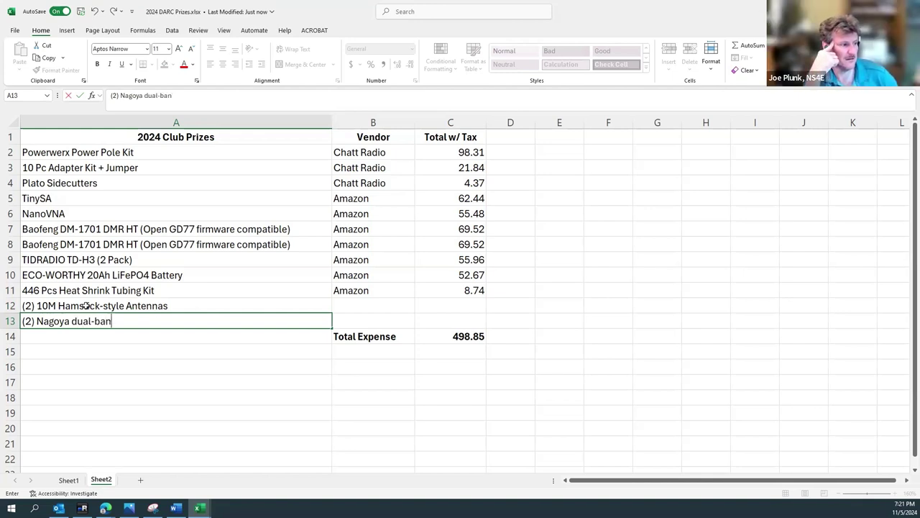
{"action": "type", "text": "d a"}
{"action": "key", "text": "BackSpace"}
{"action": "type", "text": "H"}
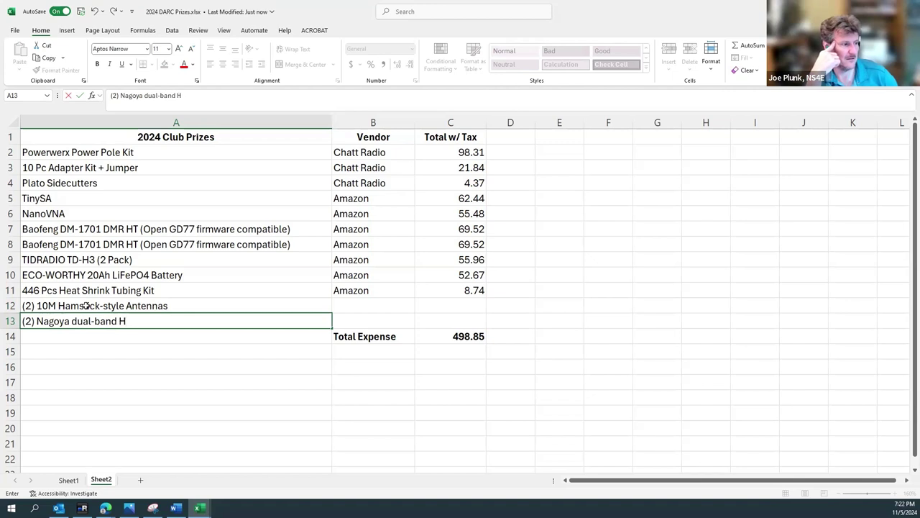
{"action": "type", "text": "T Antennas"}
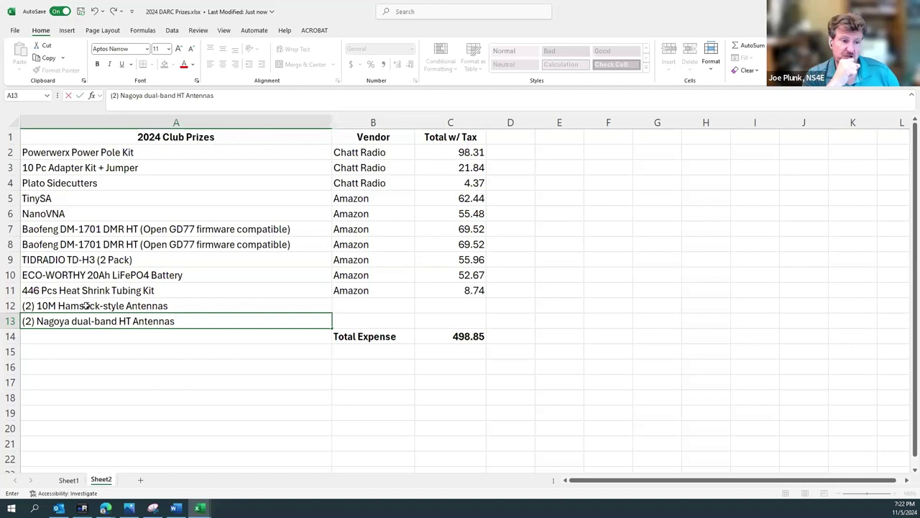
{"action": "key", "text": "Return"}
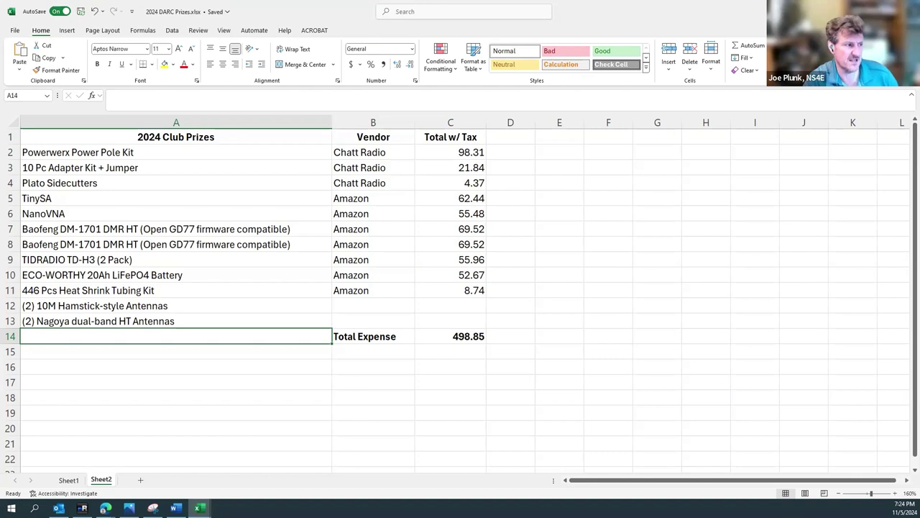
Label the Powerwerx Power Pole Kit as "Grand Prize" in D2 and fit column D's width to the text
{"action": "left_click", "coordinate": [512, 154]}
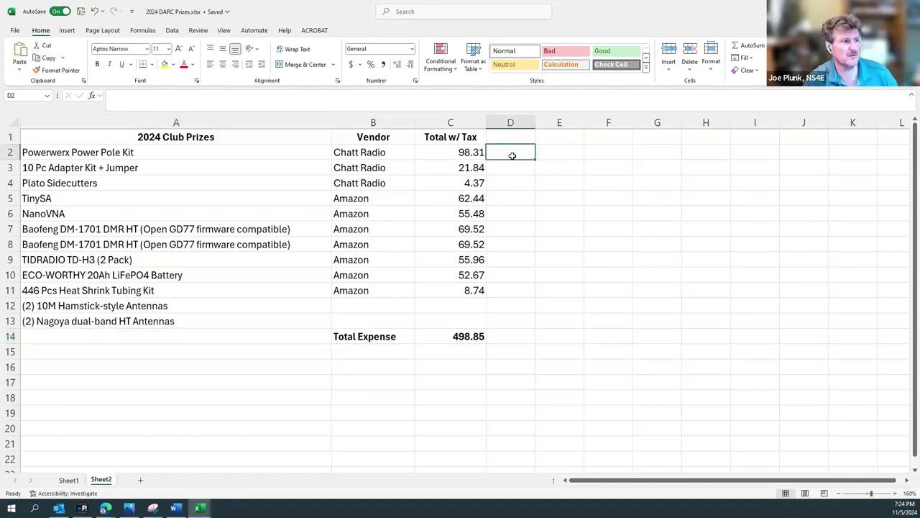
{"action": "type", "text": "Grand"}
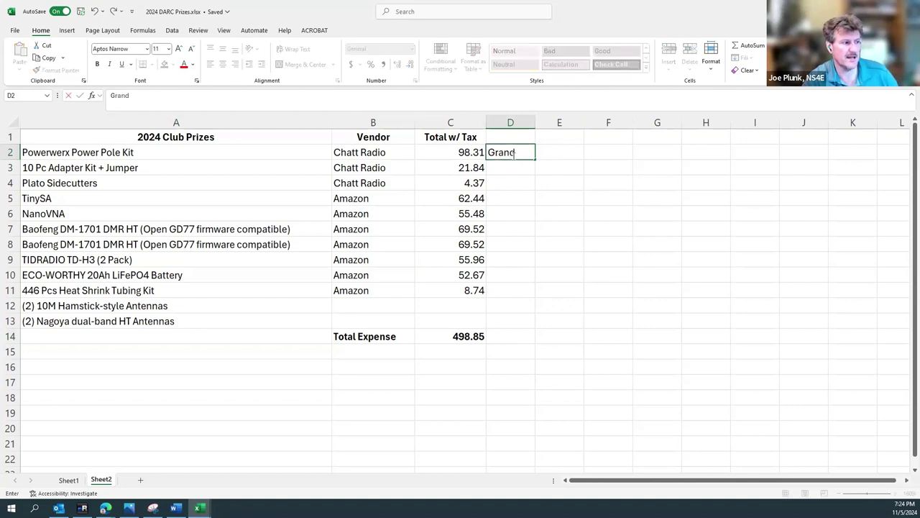
{"action": "type", "text": " Prize"}
{"action": "key", "text": "Return"}
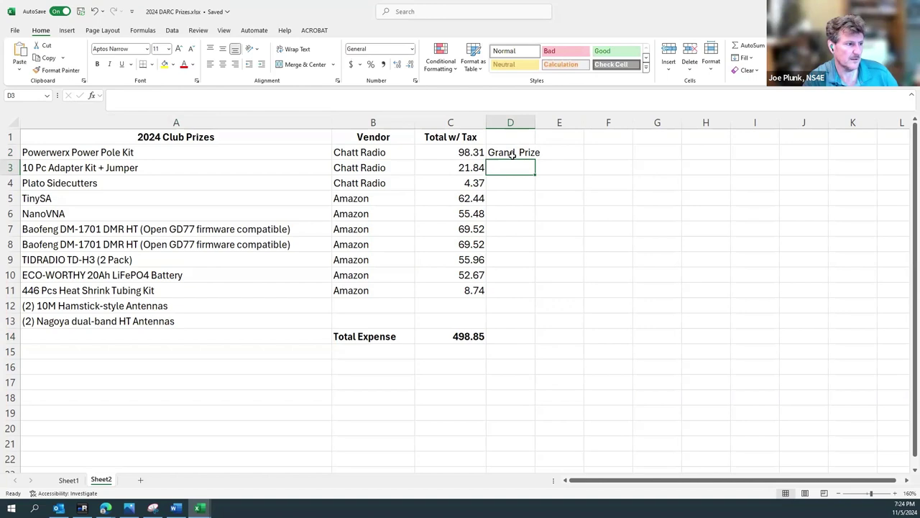
{"action": "double_click", "coordinate": [536, 117]}
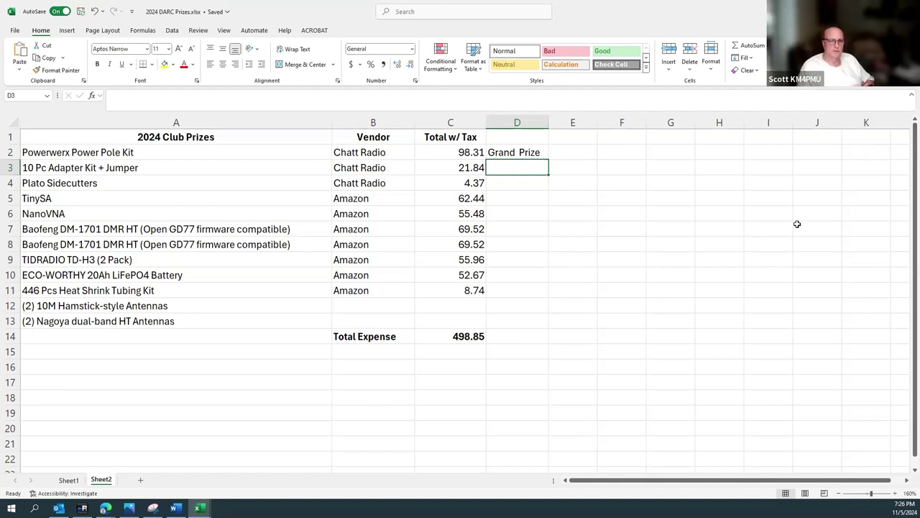
Enter drawing order 1 for the Plato Sidecutters in cell D4
{"action": "left_click", "coordinate": [474, 183]}
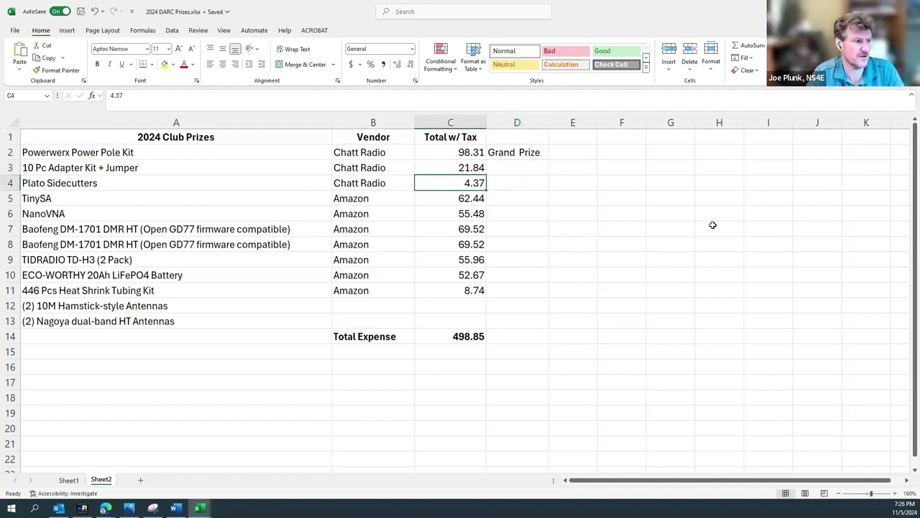
{"action": "left_click", "coordinate": [522, 181]}
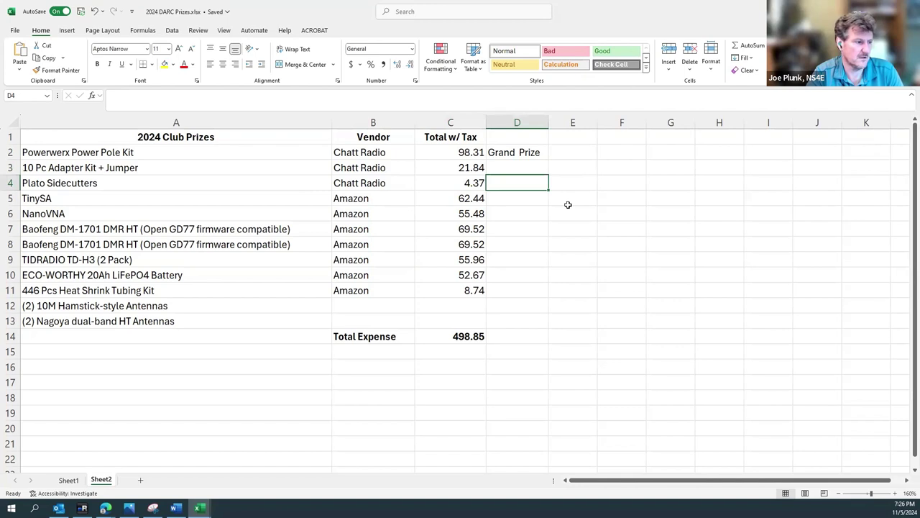
{"action": "type", "text": "1"}
{"action": "key", "text": "Return"}
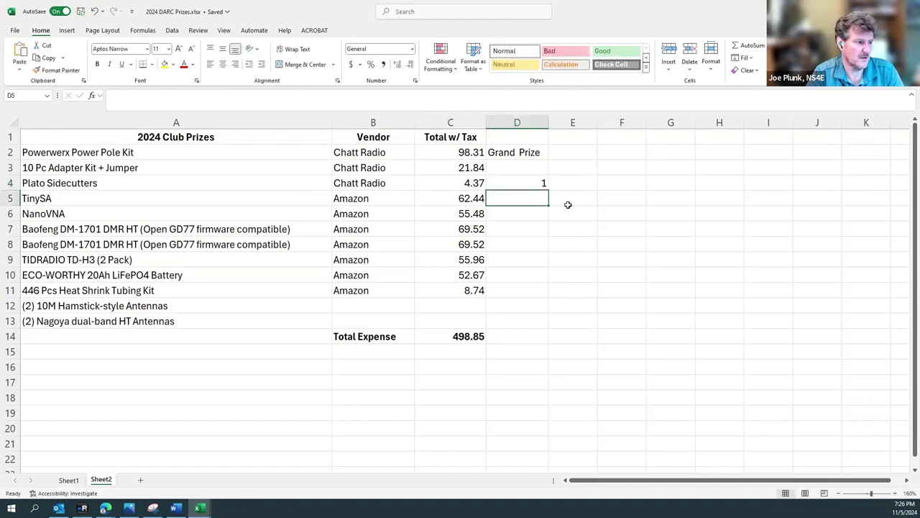
Enter drawing order 2 for the 446 Pcs Heat Shrink Tubing Kit in cell D11
{"action": "key", "text": "Down"}
{"action": "key", "text": "Down"}
{"action": "key", "text": "Down"}
{"action": "key", "text": "Down"}
{"action": "key", "text": "Down"}
{"action": "key", "text": "Down"}
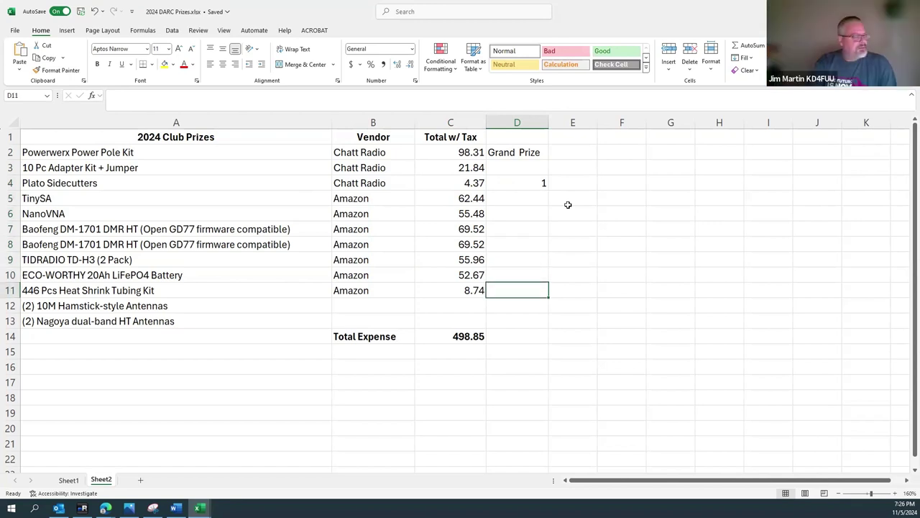
{"action": "type", "text": "2"}
{"action": "key", "text": "Return"}
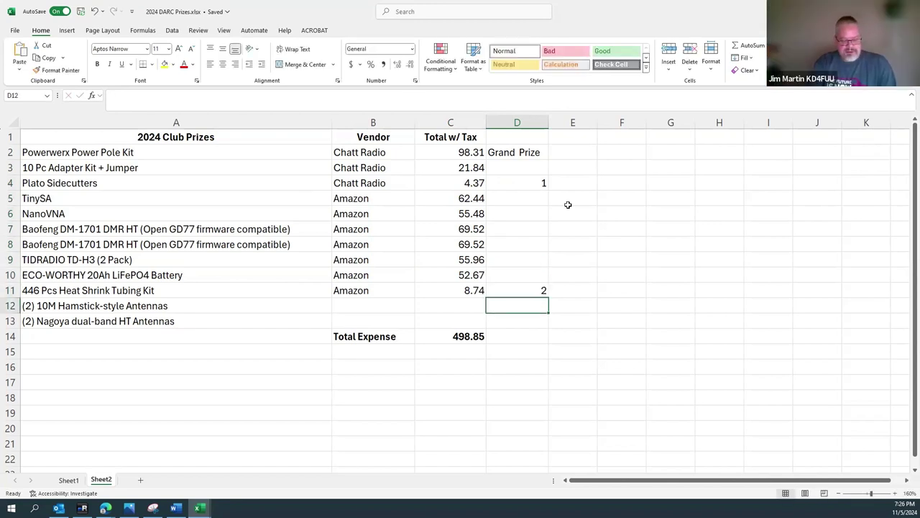
Enter "3,4" for the Hamstick-style antennas in D12 and 5 for the Nagoya antennas in D13
{"action": "type", "text": "3,4"}
{"action": "key", "text": "Return"}
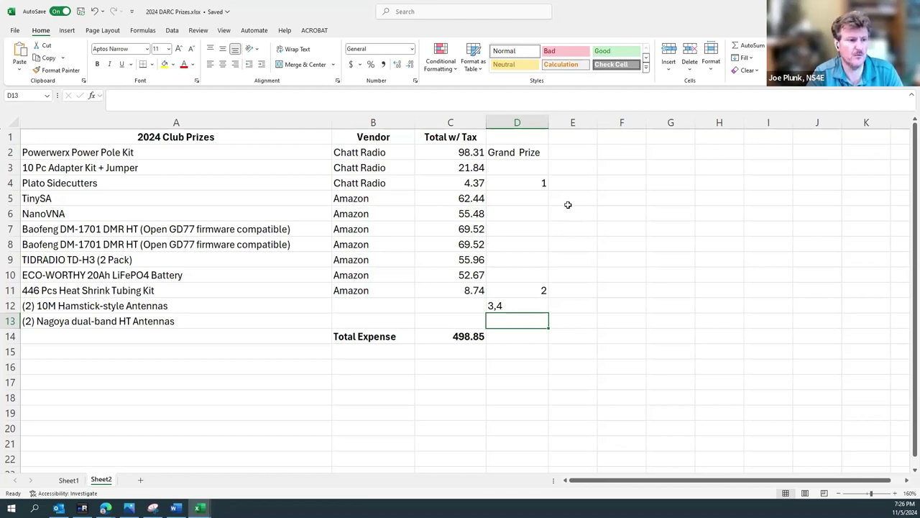
{"action": "type", "text": "5"}
{"action": "key", "text": "Return"}
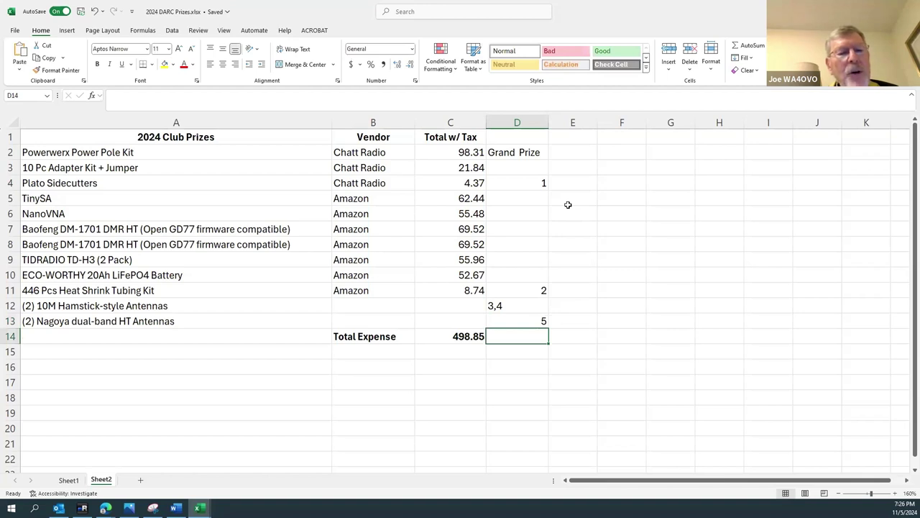
Set the drawing order to 5 for the Hamstick-style antennas in D12 and "3-5" for the Nagoya antennas in D13
{"action": "key", "text": "Up"}
{"action": "key", "text": "Up"}
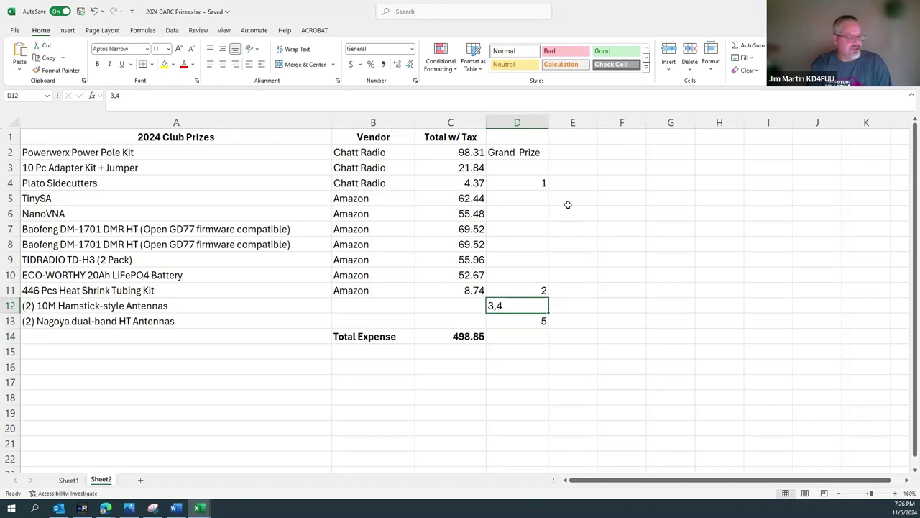
{"action": "type", "text": "5"}
{"action": "key", "text": "Return"}
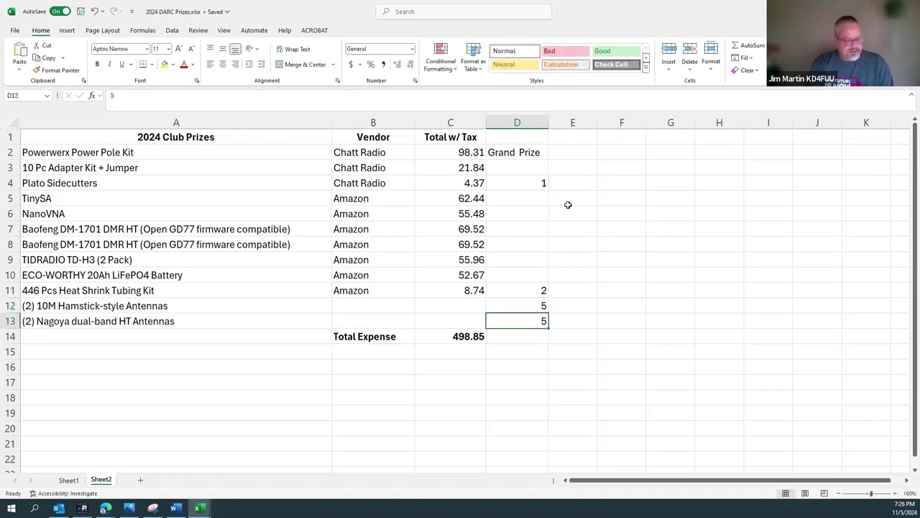
{"action": "type", "text": "3-5"}
{"action": "key", "text": "Return"}
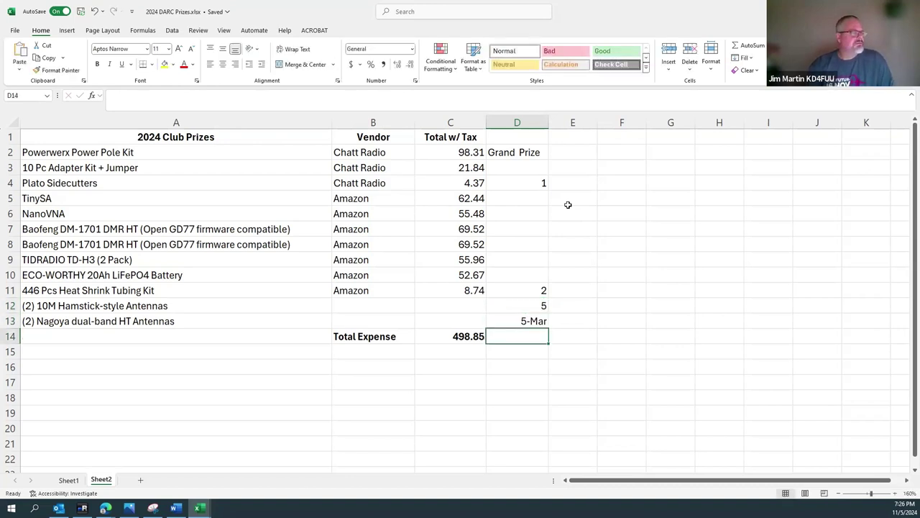
Apply the General number format to all of column D
{"action": "left_click", "coordinate": [536, 323]}
{"action": "left_click", "coordinate": [524, 126]}
{"action": "right_click", "coordinate": [526, 127]}
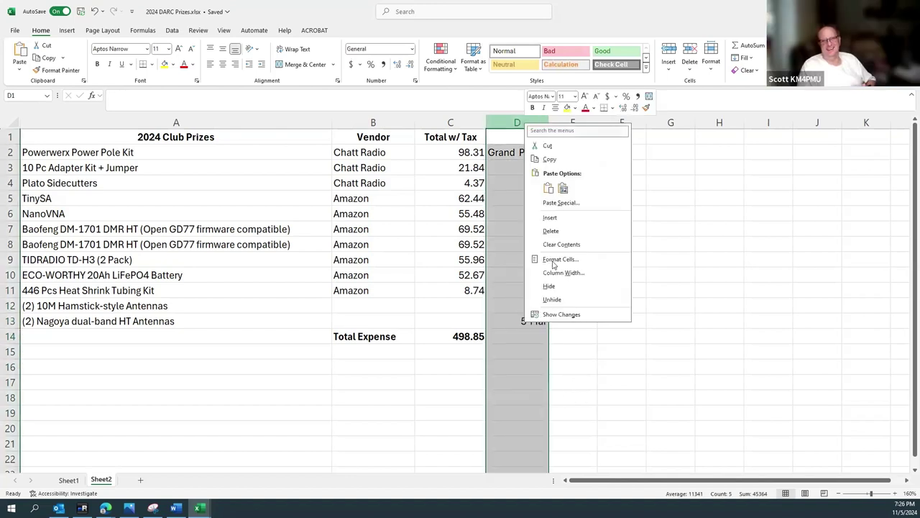
{"action": "left_click", "coordinate": [575, 259]}
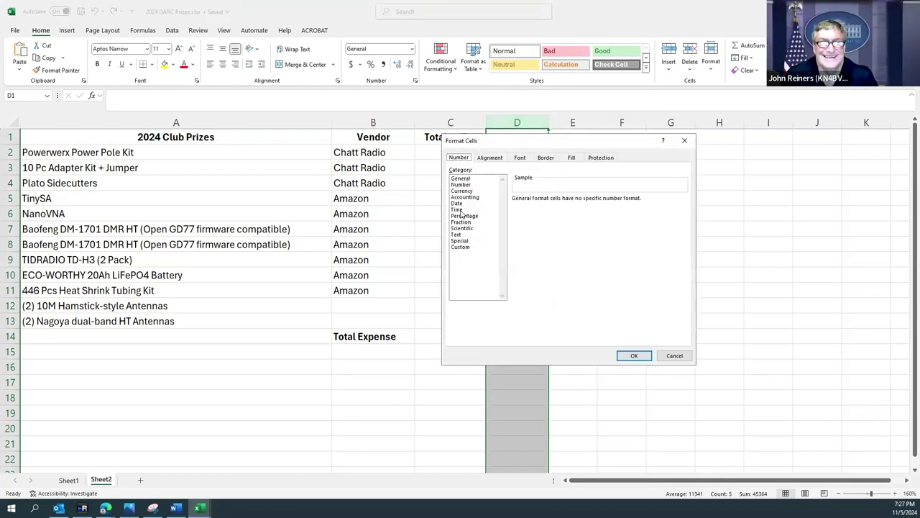
{"action": "left_click", "coordinate": [461, 179]}
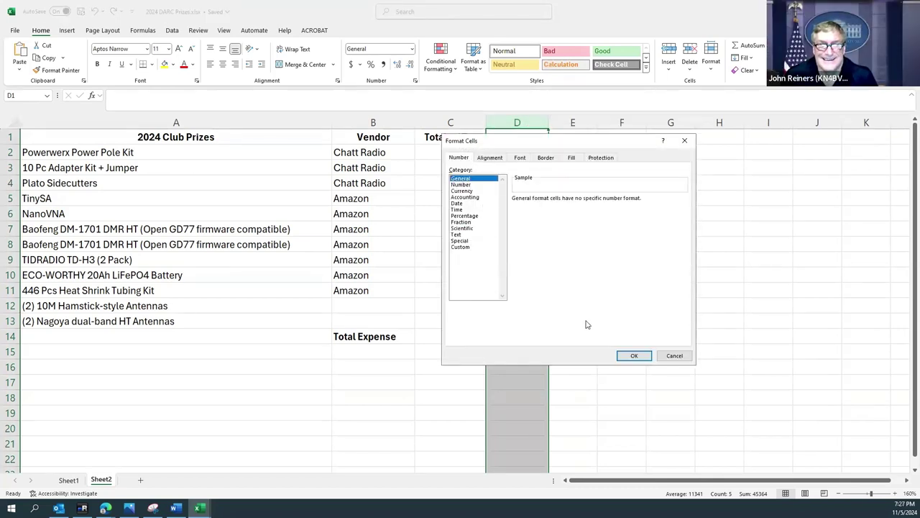
{"action": "left_click", "coordinate": [634, 355]}
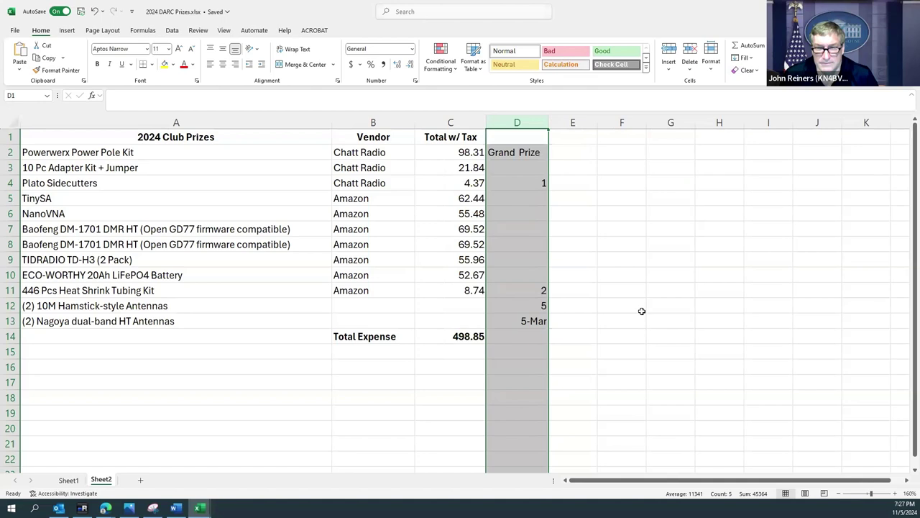
Replace the Nagoya antennas' drawing order in D13 with "3,4"
{"action": "left_click", "coordinate": [545, 319]}
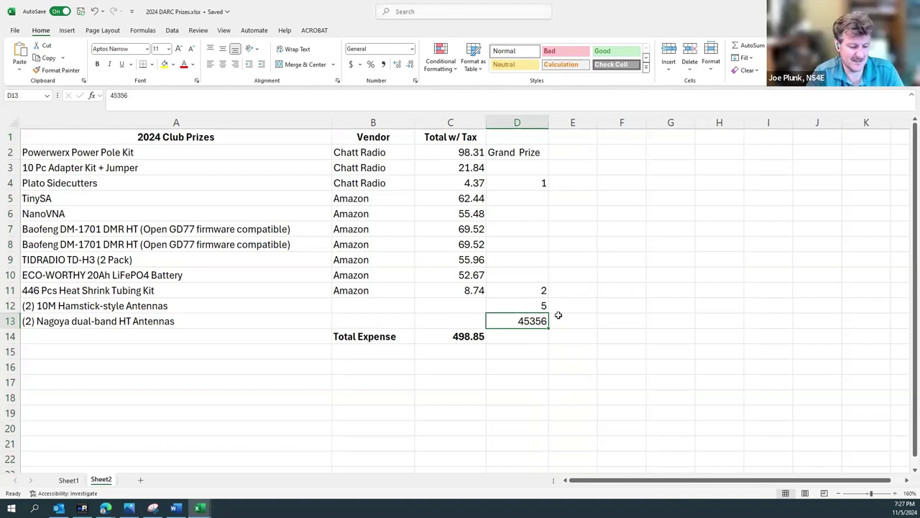
{"action": "type", "text": "3"}
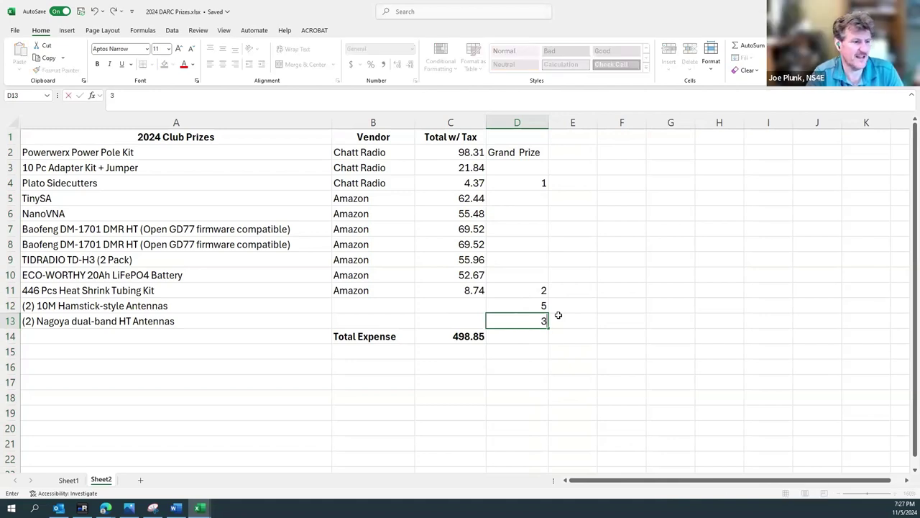
{"action": "type", "text": ",4"}
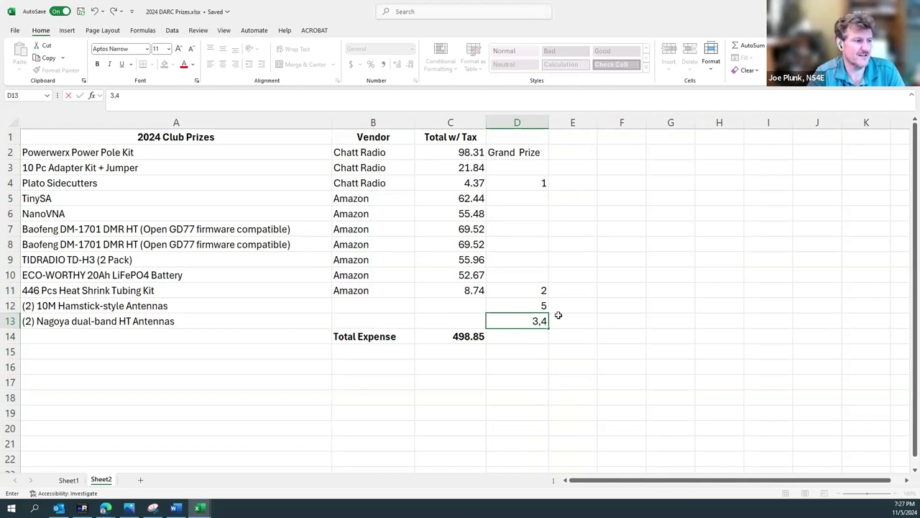
{"action": "key", "text": "Return"}
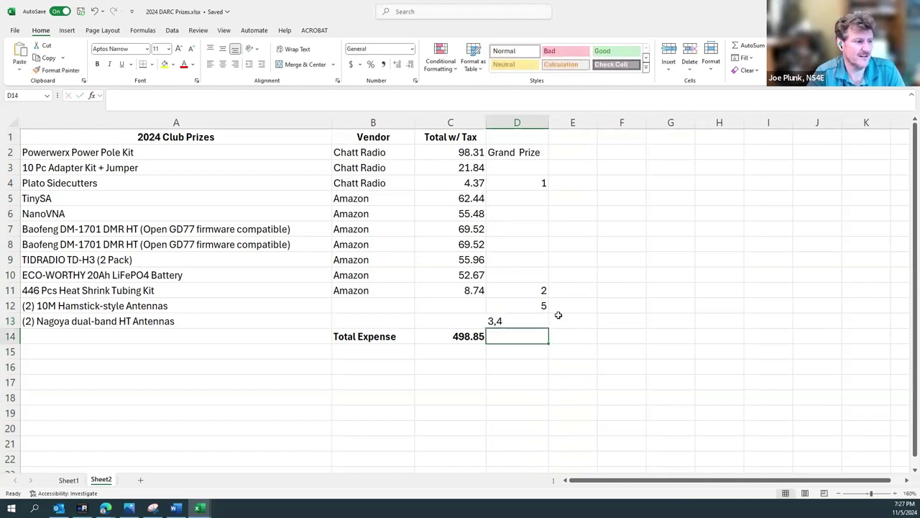
Center the contents of column D horizontally
{"action": "left_click", "coordinate": [538, 122]}
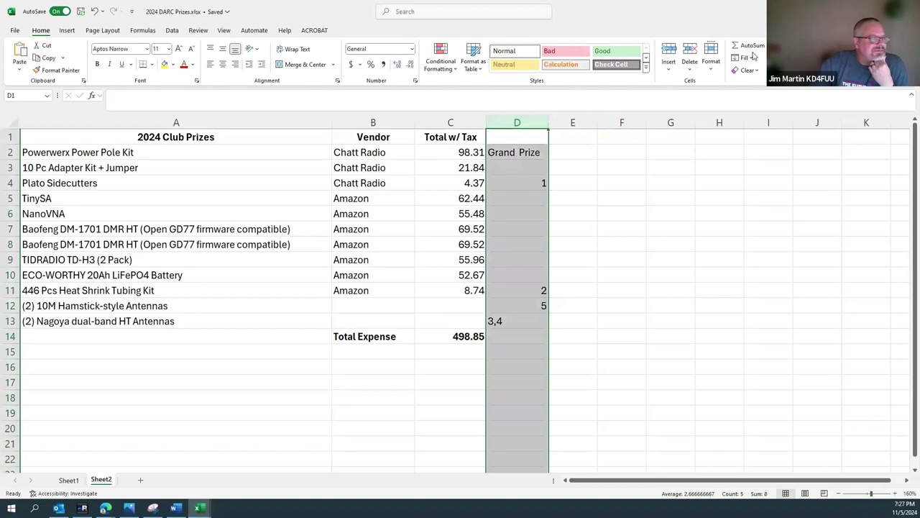
{"action": "left_click", "coordinate": [222, 64]}
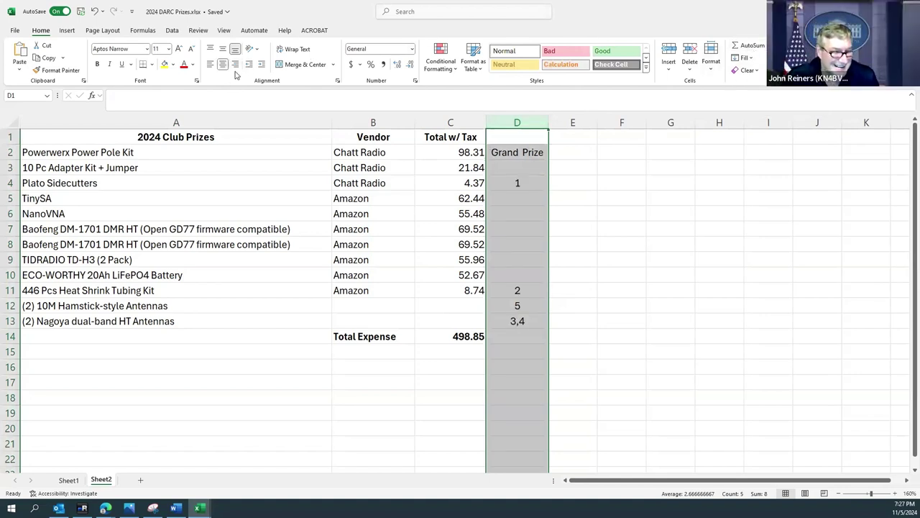
{"action": "left_click", "coordinate": [539, 164]}
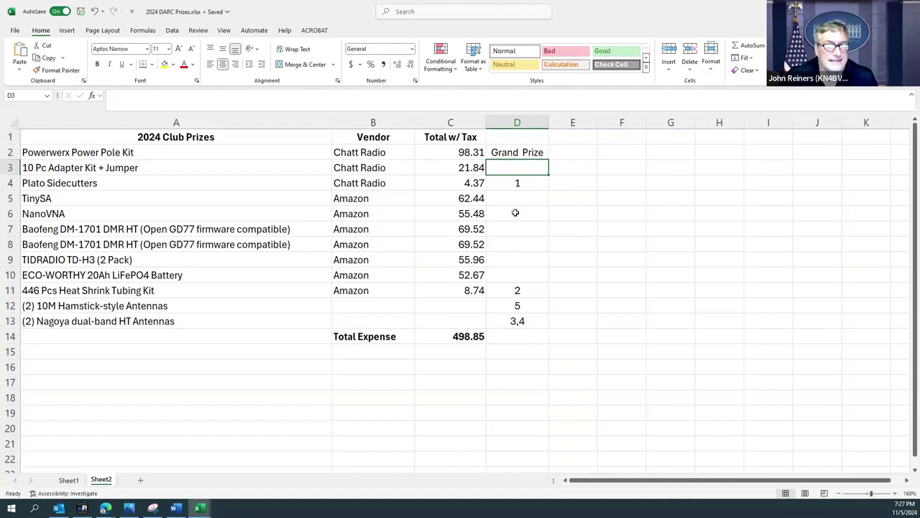
Enter drawing order "6,7" for the TIDRADIO TD-H3 two-pack in cell D9
{"action": "left_click", "coordinate": [502, 276]}
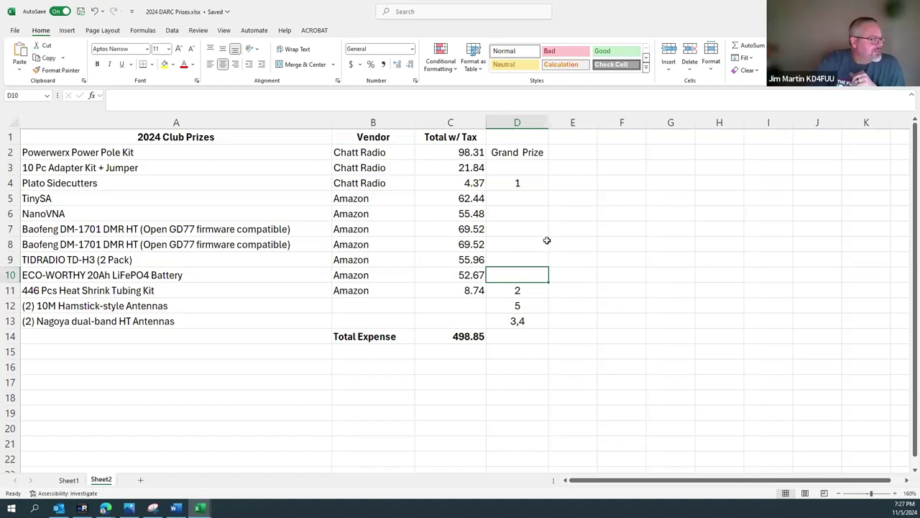
{"action": "left_click", "coordinate": [523, 256]}
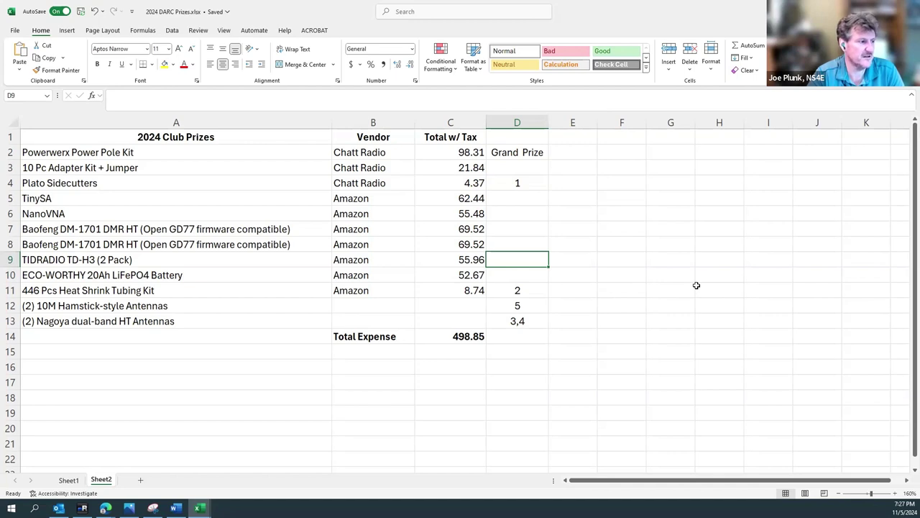
{"action": "type", "text": "6/7"}
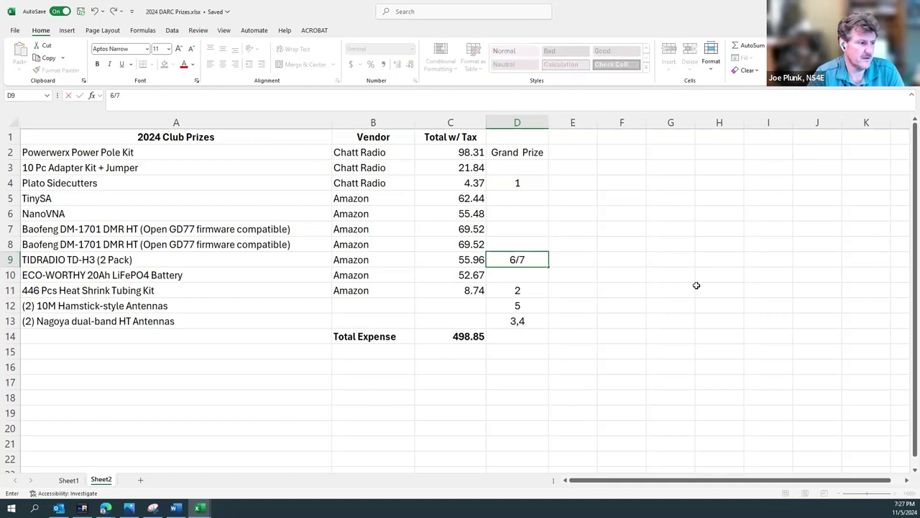
{"action": "key", "text": "BackSpace"}
{"action": "key", "text": "BackSpace"}
{"action": "key", "text": "BackSpace"}
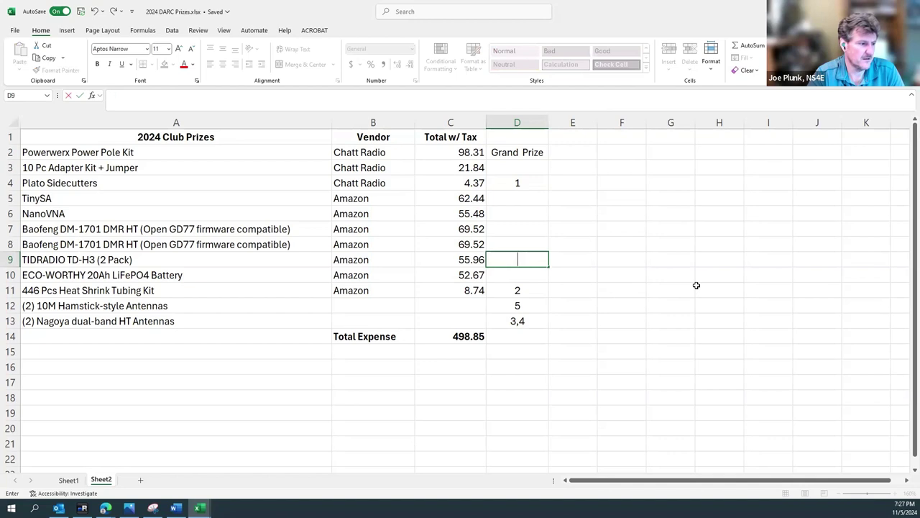
{"action": "type", "text": "6,7"}
{"action": "key", "text": "Return"}
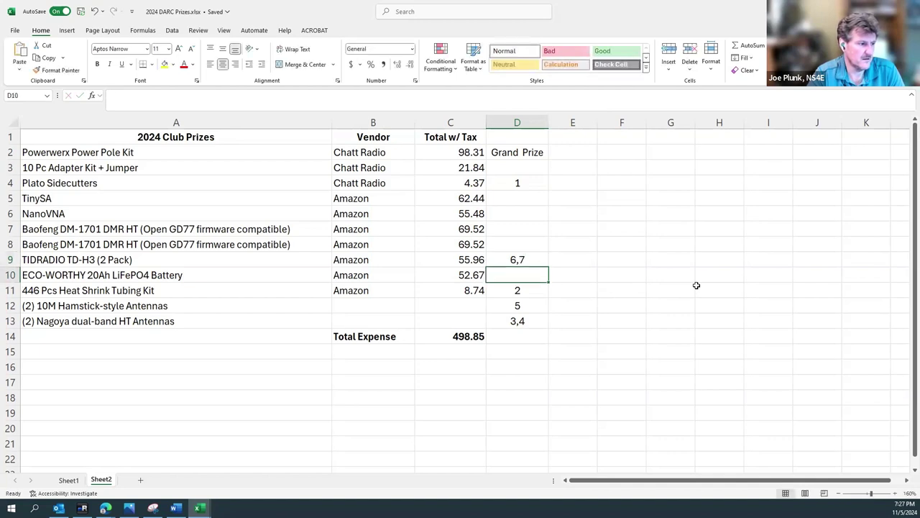
Enter drawing order 8 for the ECO-WORTHY 20Ah LiFePO4 Battery in cell D10
{"action": "key", "text": "Up"}
{"action": "key", "text": "Up"}
{"action": "key", "text": "Up"}
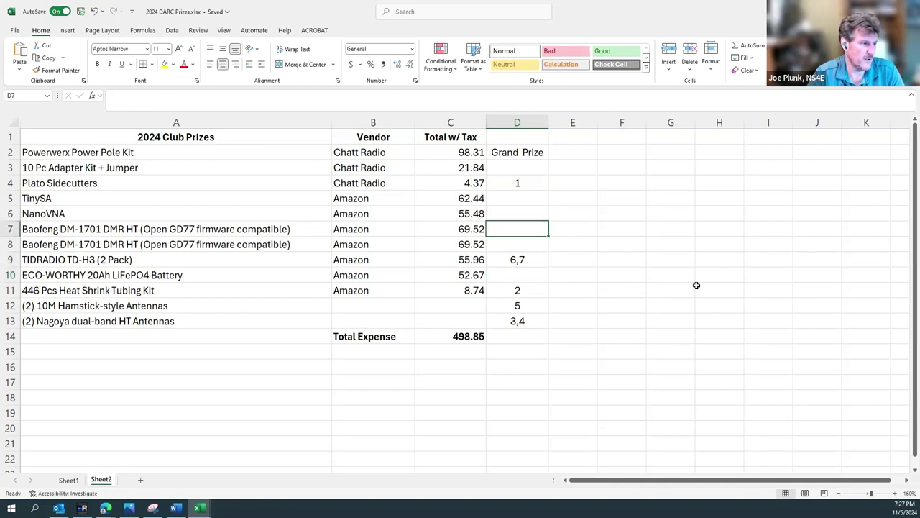
{"action": "key", "text": "Down"}
{"action": "key", "text": "Down"}
{"action": "key", "text": "Down"}
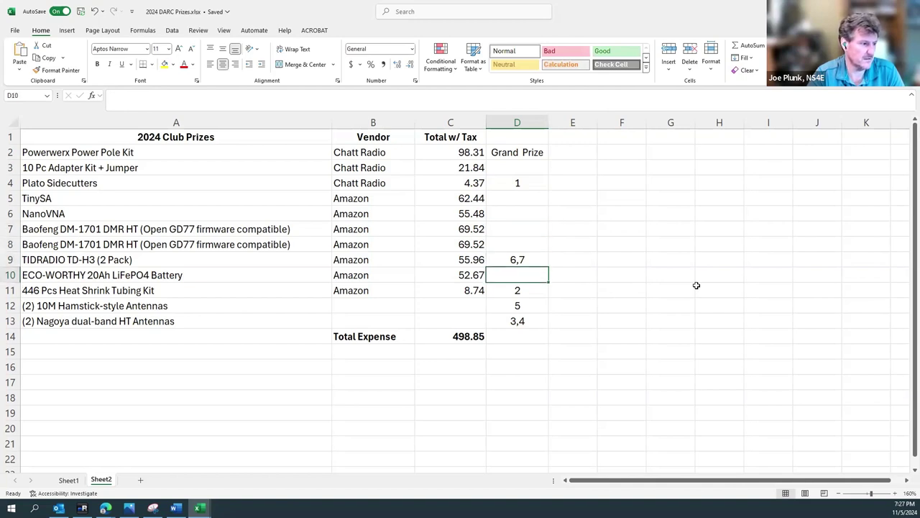
{"action": "type", "text": "8"}
{"action": "key", "text": "Return"}
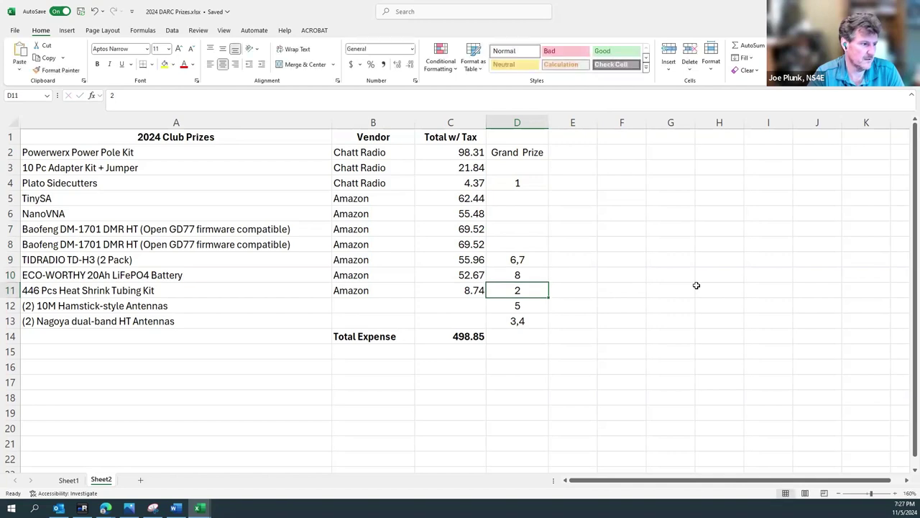
Enter drawing order 9 for the 10 Pc Adapter Kit + Jumper in cell D3
{"action": "key", "text": "Up"}
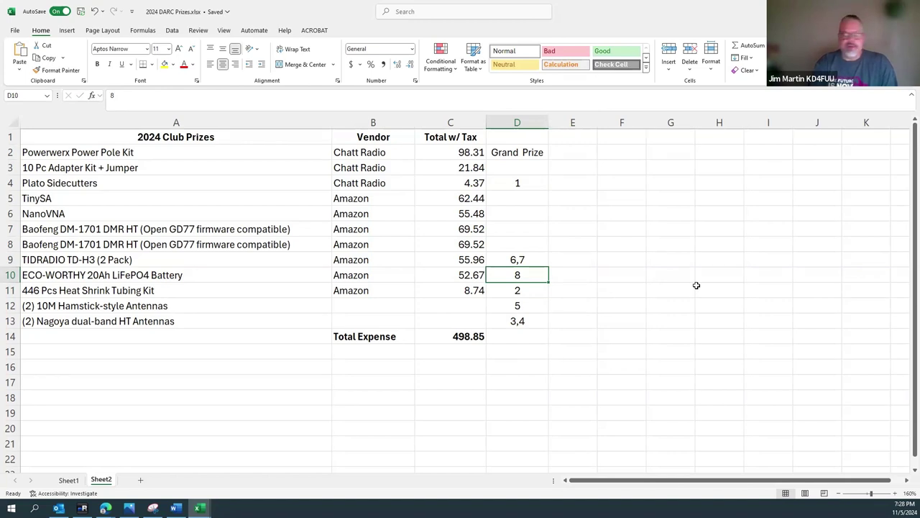
{"action": "key", "text": "Up"}
{"action": "key", "text": "Up"}
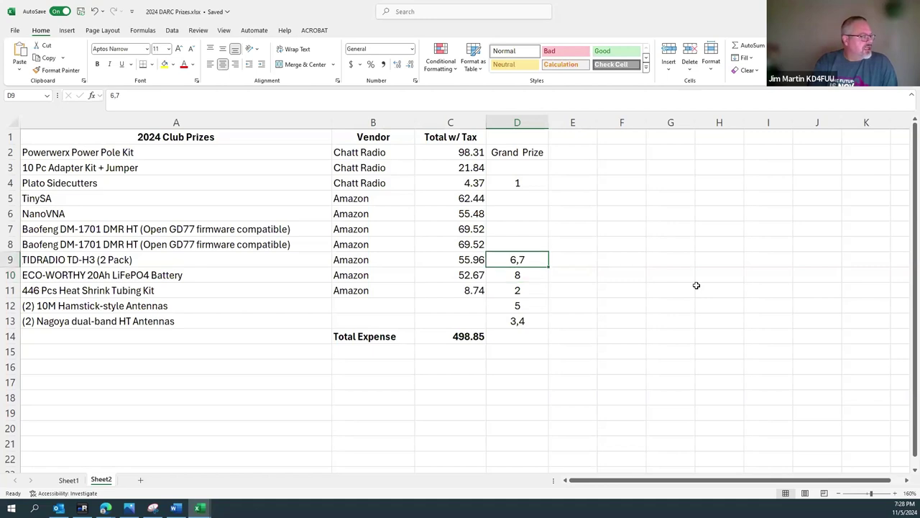
{"action": "key", "text": "Up"}
{"action": "key", "text": "Up"}
{"action": "key", "text": "Up"}
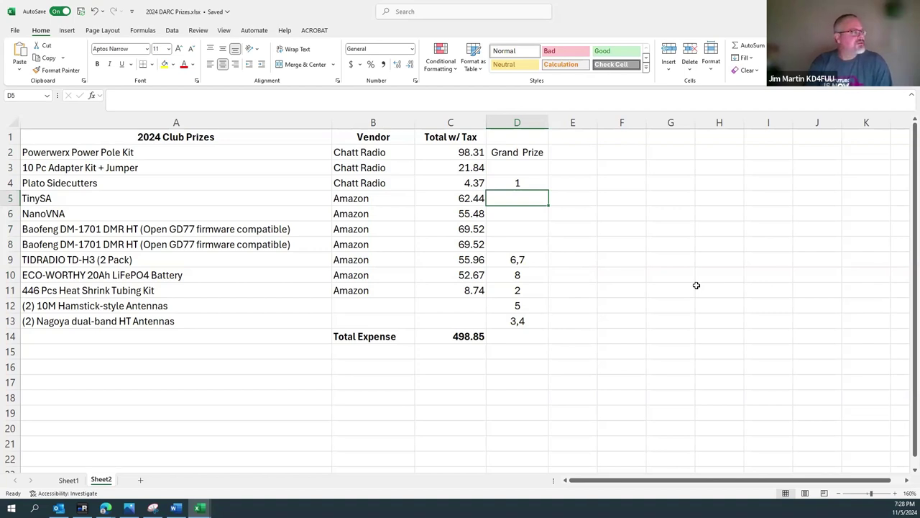
{"action": "key", "text": "Up"}
{"action": "key", "text": "Up"}
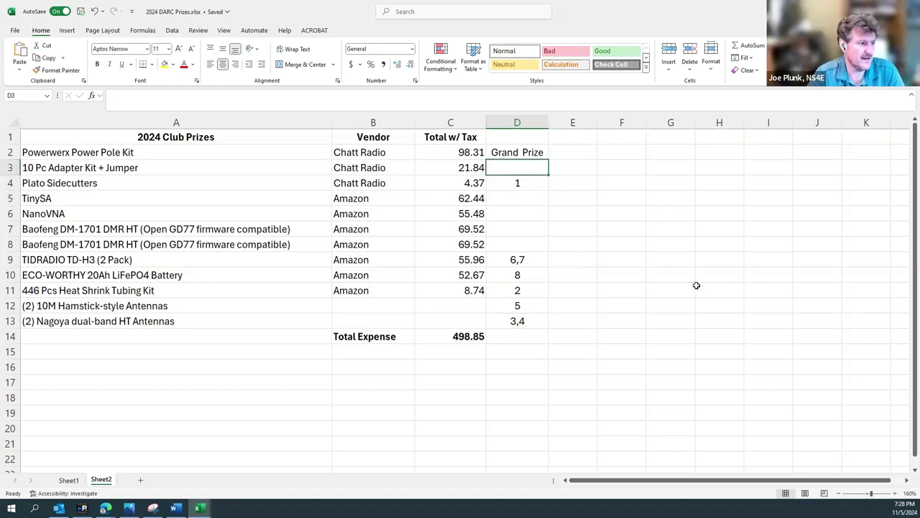
{"action": "key", "text": "Down"}
{"action": "key", "text": "Up"}
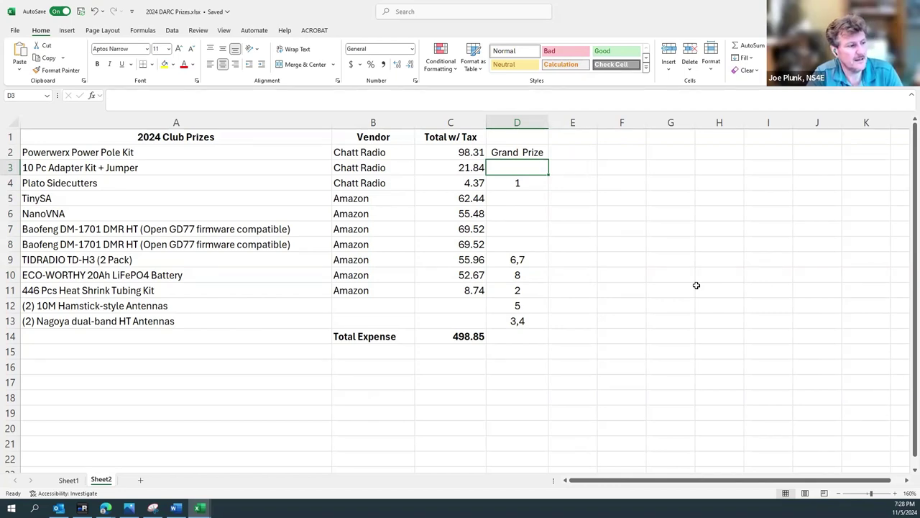
{"action": "type", "text": "9"}
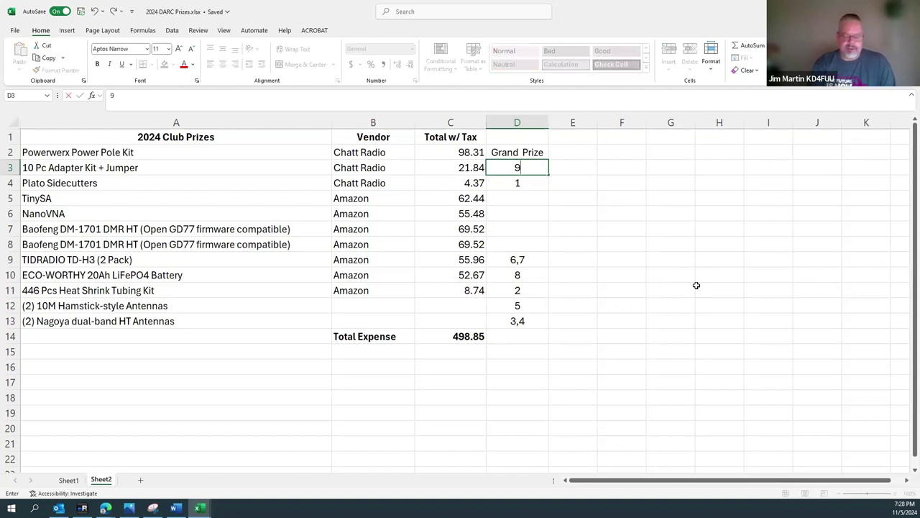
{"action": "key", "text": "Return"}
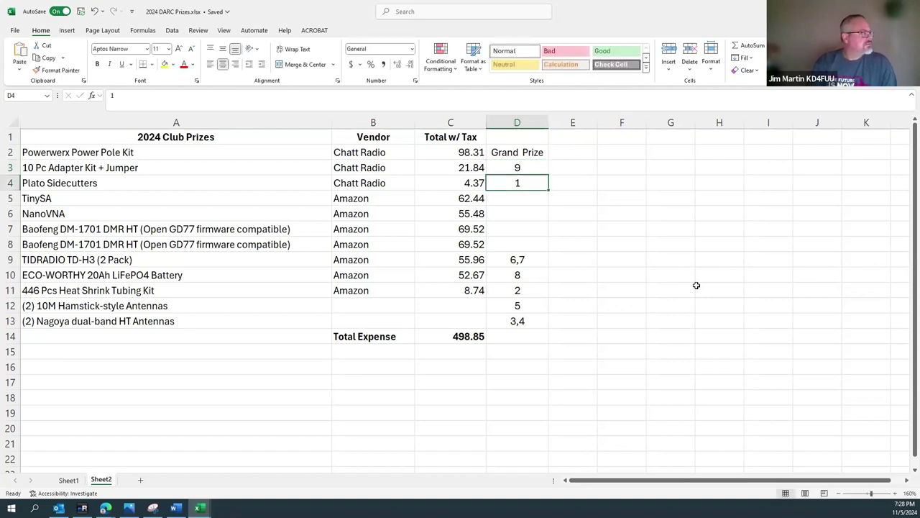
Enter drawing order 10 for the NanoVNA in cell D6
{"action": "key", "text": "Return"}
{"action": "key", "text": "Return"}
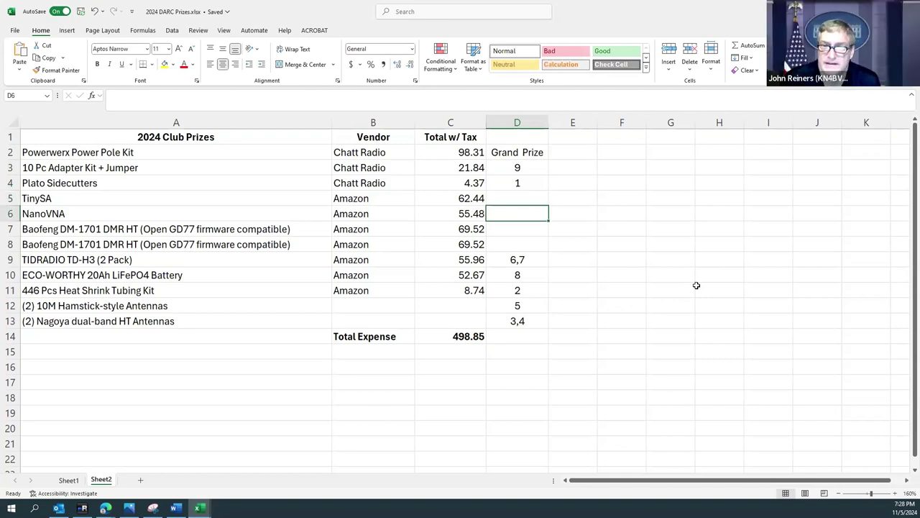
{"action": "type", "text": "10"}
{"action": "key", "text": "Return"}
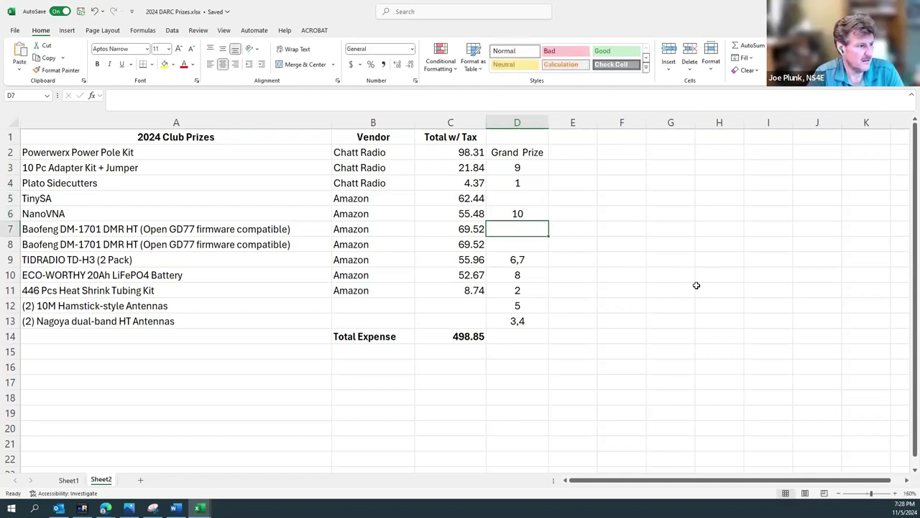
{"action": "key", "text": "Up"}
{"action": "key", "text": "Up"}
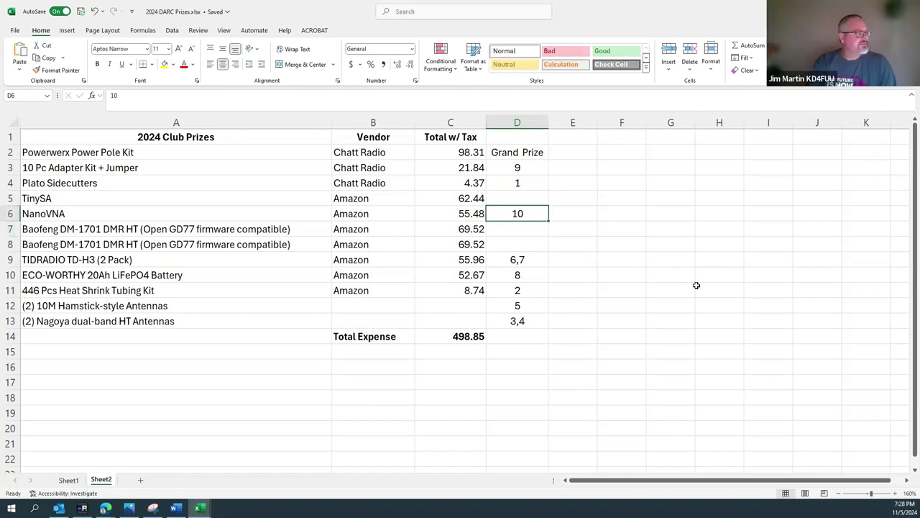
{"action": "key", "text": "Down"}
{"action": "key", "text": "Down"}
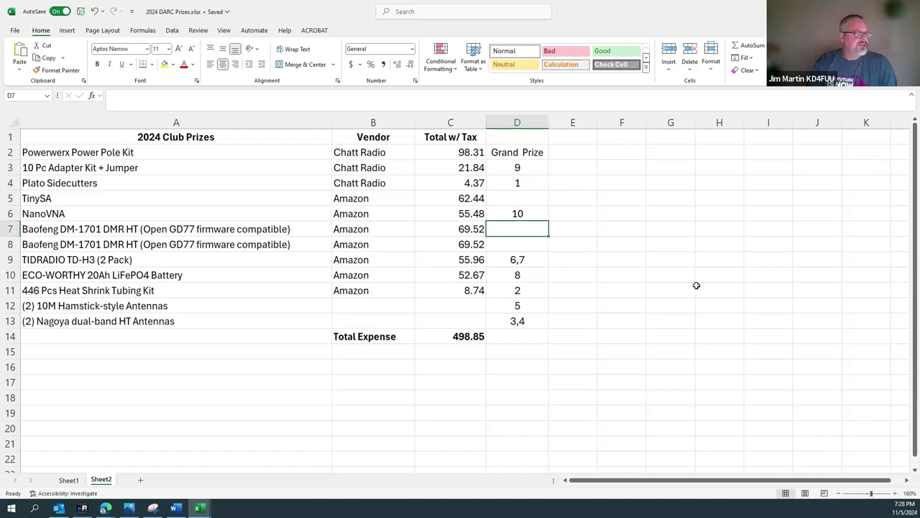
{"action": "key", "text": "Up"}
{"action": "key", "text": "Up"}
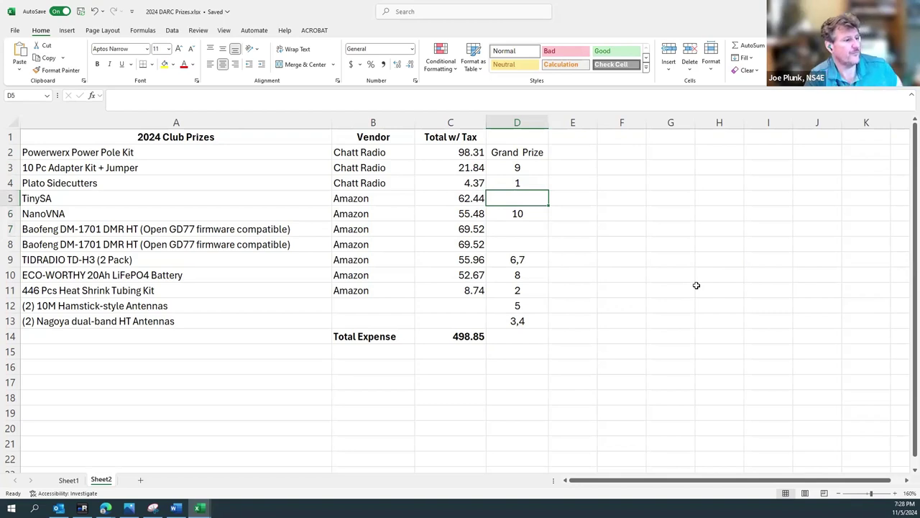
{"action": "key", "text": "Down"}
{"action": "key", "text": "Down"}
{"action": "key", "text": "Down"}
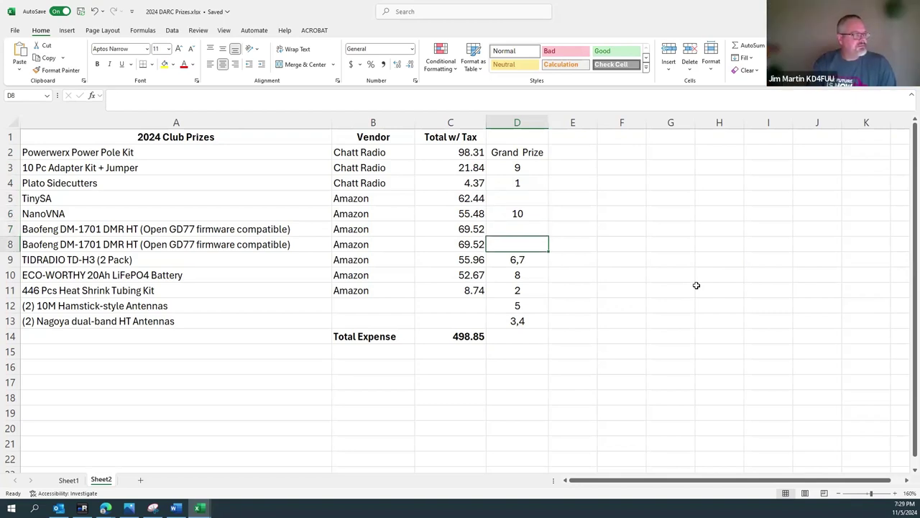
Enter drawing order 11 for the first Baofeng DM-1701 in cell D7 and 12 for the TinySA in D5
{"action": "key", "text": "Up"}
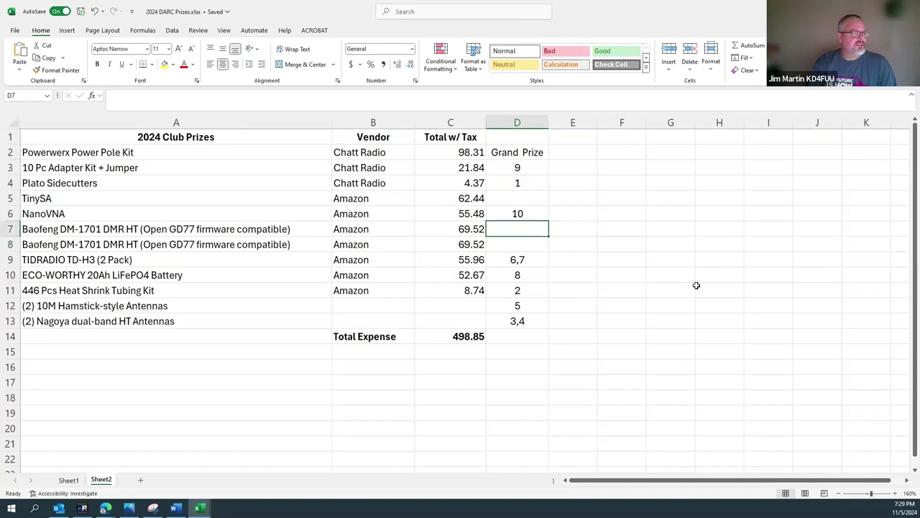
{"action": "type", "text": "11"}
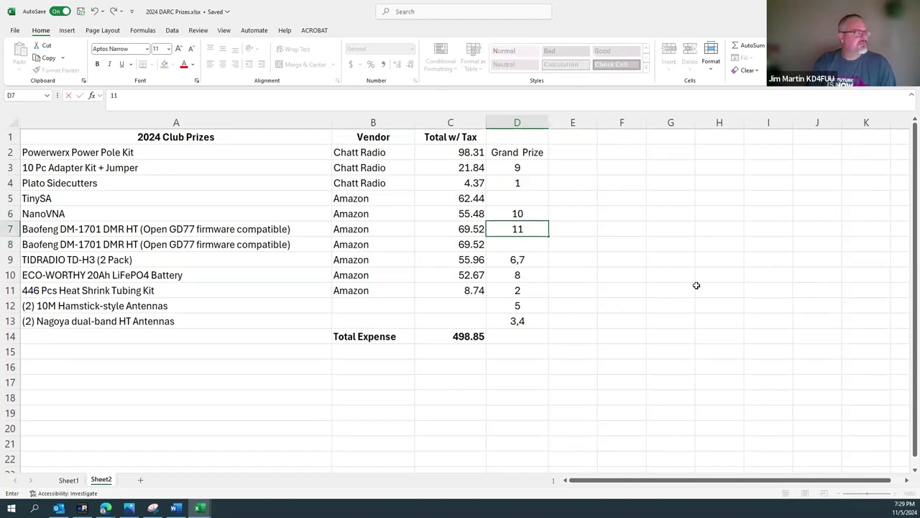
{"action": "key", "text": "Up"}
{"action": "key", "text": "Up"}
{"action": "type", "text": "12"}
Enter drawing order 13 for the second Baofeng DM-1701 DMR HT in cell D8
{"action": "key", "text": "Down"}
{"action": "key", "text": "Down"}
{"action": "key", "text": "Down"}
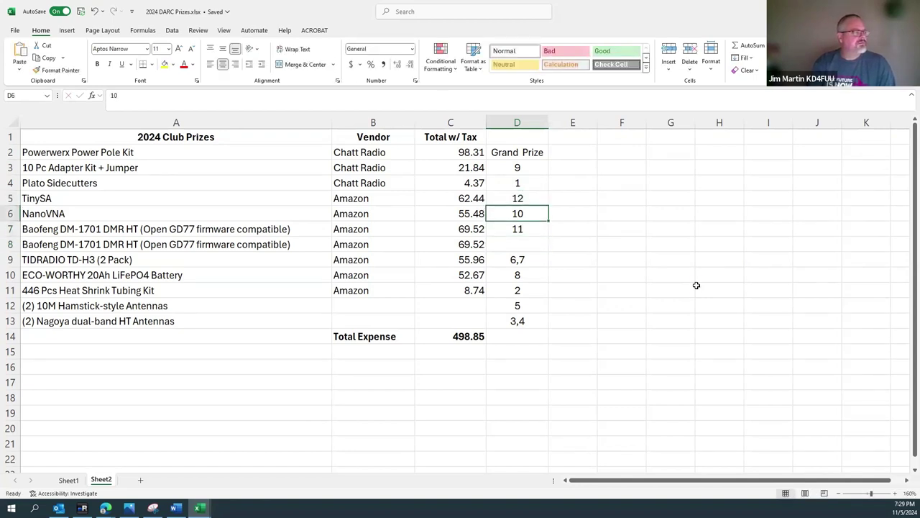
{"action": "type", "text": "13"}
{"action": "key", "text": "Return"}
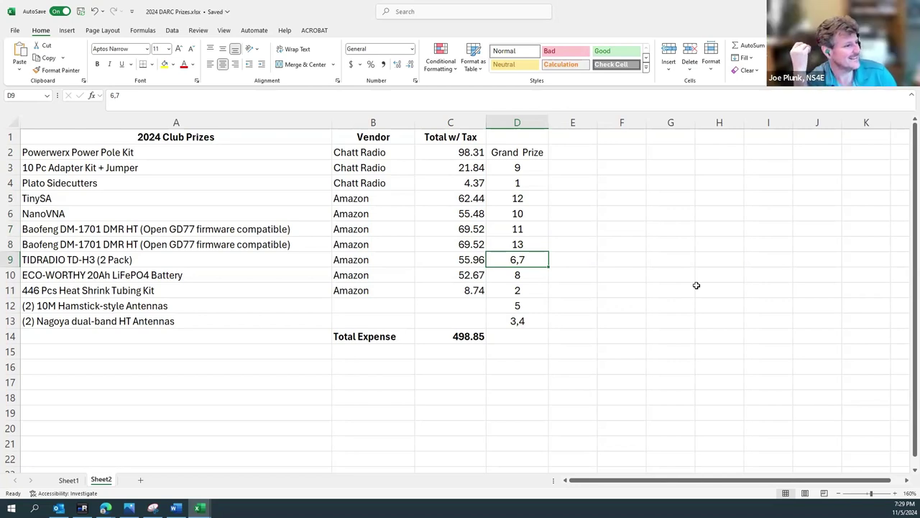
{"action": "key", "text": "Up"}
{"action": "key", "text": "Up"}
{"action": "key", "text": "Up"}
{"action": "key", "text": "Up"}
{"action": "key", "text": "Up"}
{"action": "key", "text": "Up"}
{"action": "key", "text": "Up"}
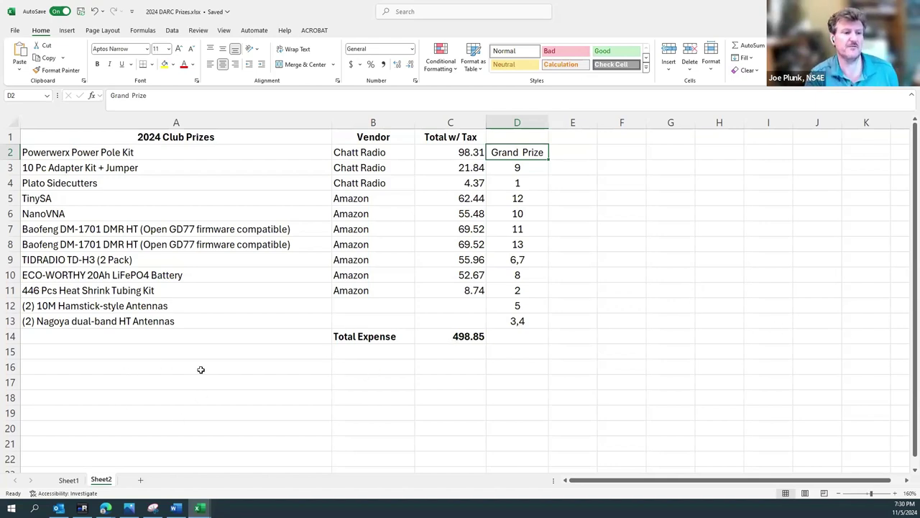
Insert a blank row 14 between the Nagoya antennas and the Total Expense row
{"action": "left_click", "coordinate": [159, 366]}
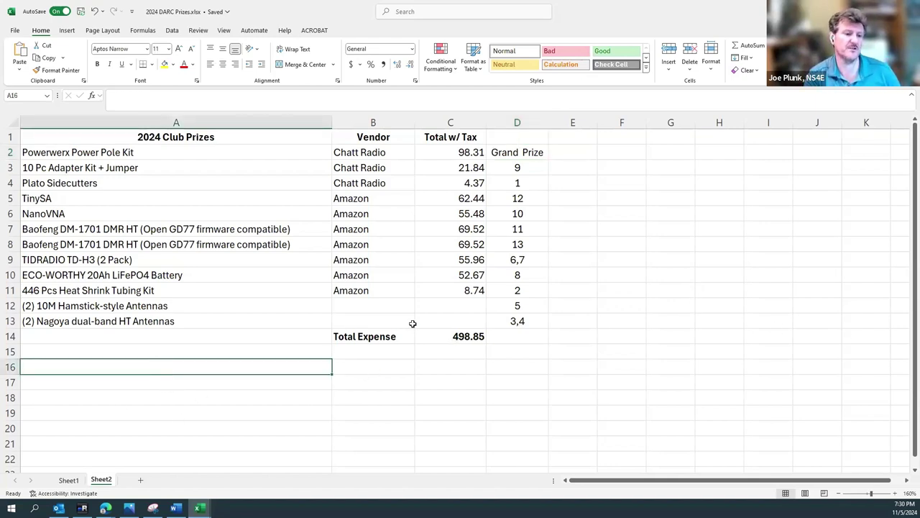
{"action": "left_click", "coordinate": [10, 335]}
{"action": "right_click", "coordinate": [10, 336]}
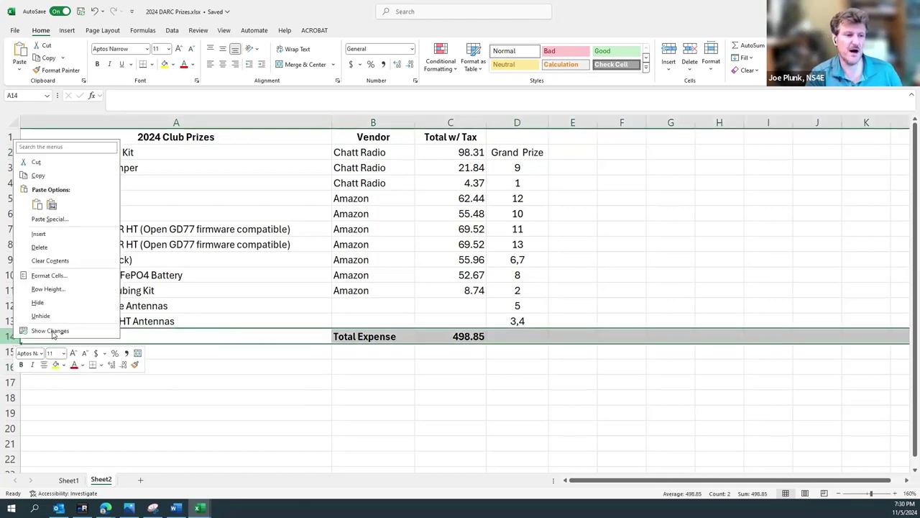
{"action": "left_click", "coordinate": [38, 234]}
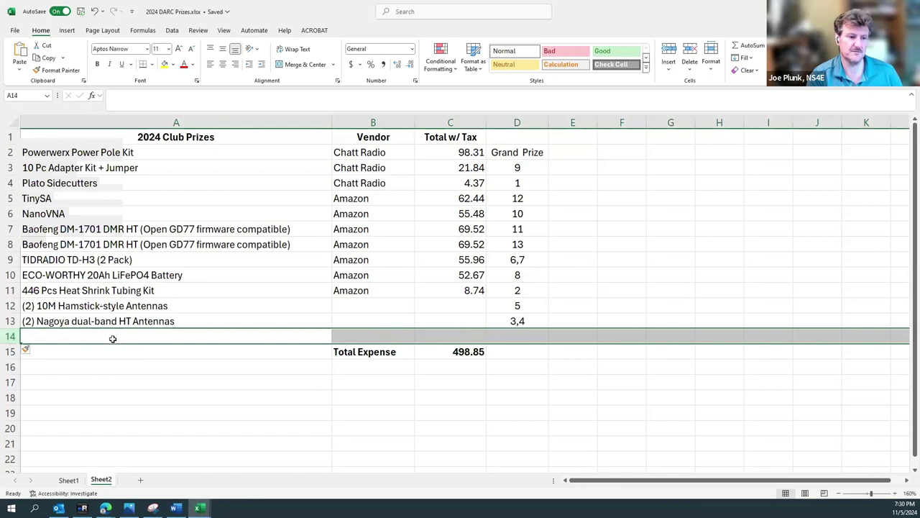
Enter "Mystery Equipment Box" as a new prize in cell A14
{"action": "left_click", "coordinate": [123, 332]}
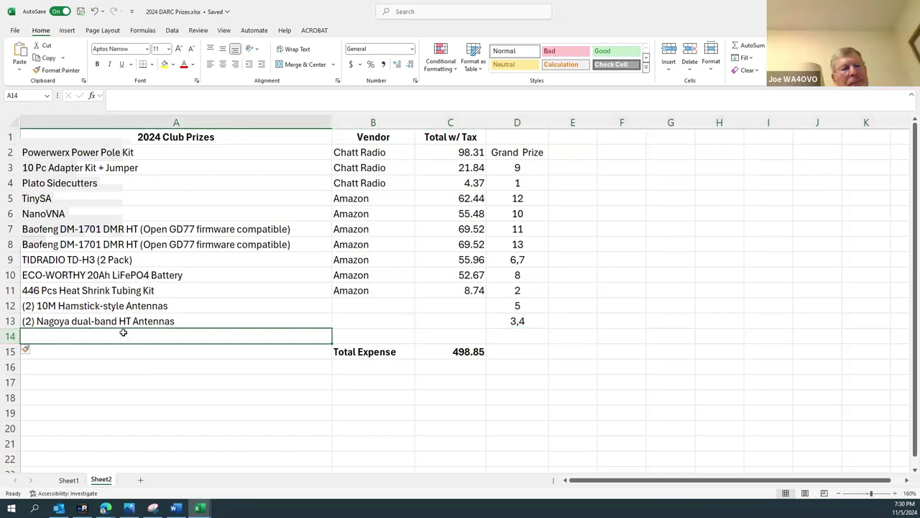
{"action": "type", "text": "Mystery"}
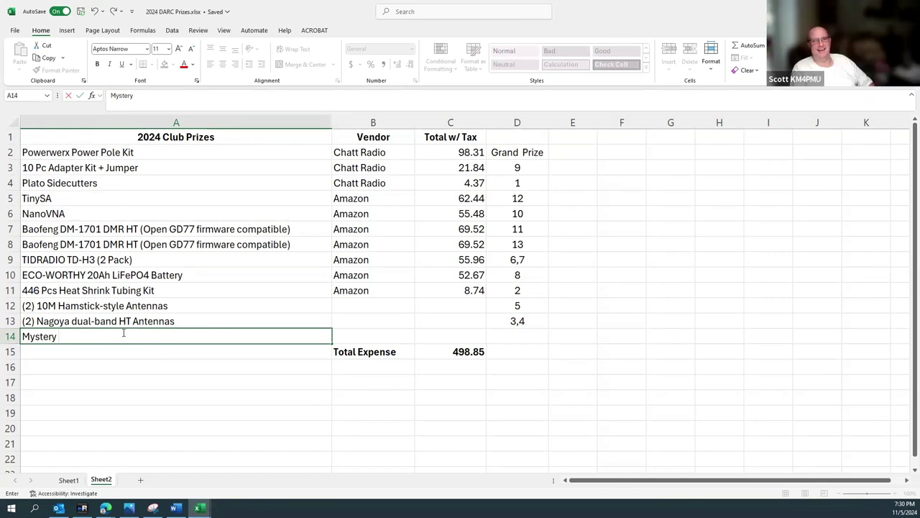
{"action": "type", "text": "E"}
{"action": "type", "text": "uipmen"}
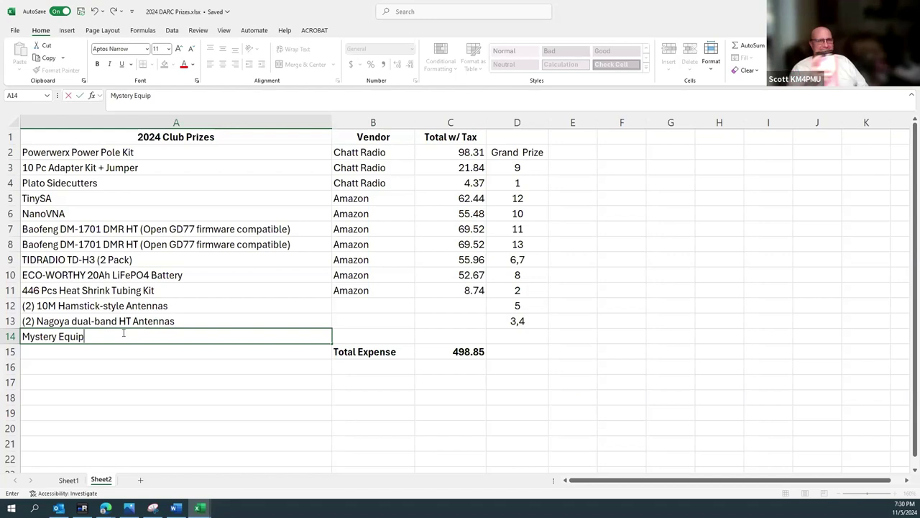
{"action": "key", "text": "BackSpace"}
{"action": "key", "text": "BackSpace"}
{"action": "type", "text": "en"}
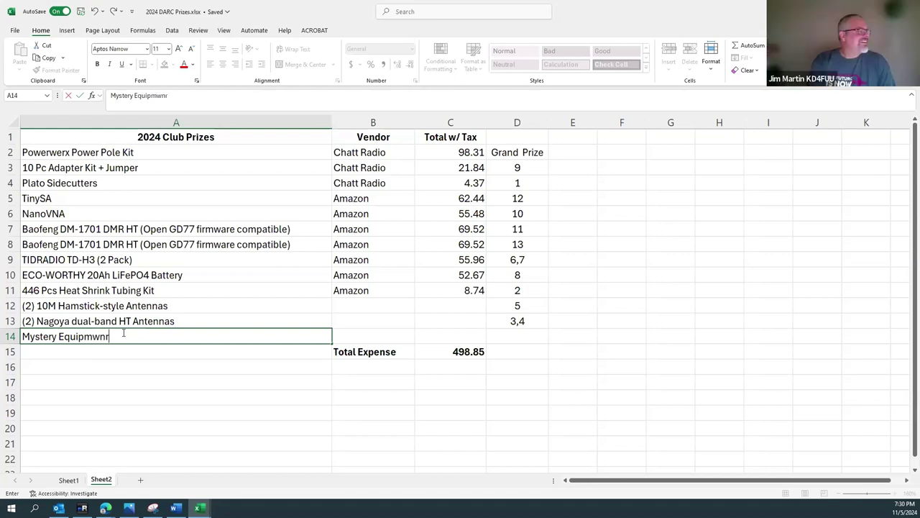
{"action": "key", "text": "BackSpace"}
{"action": "key", "text": "BackSpace"}
{"action": "type", "text": "ent Box"}
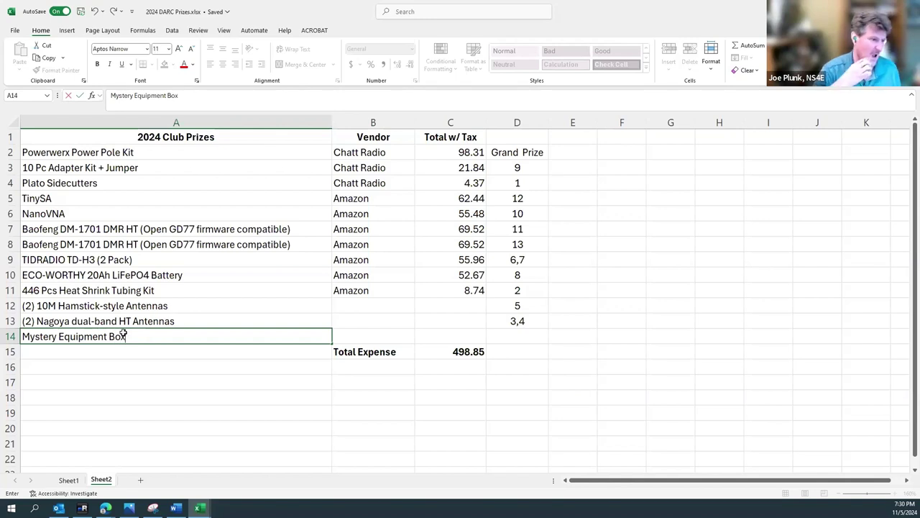
{"action": "key", "text": "Tab"}
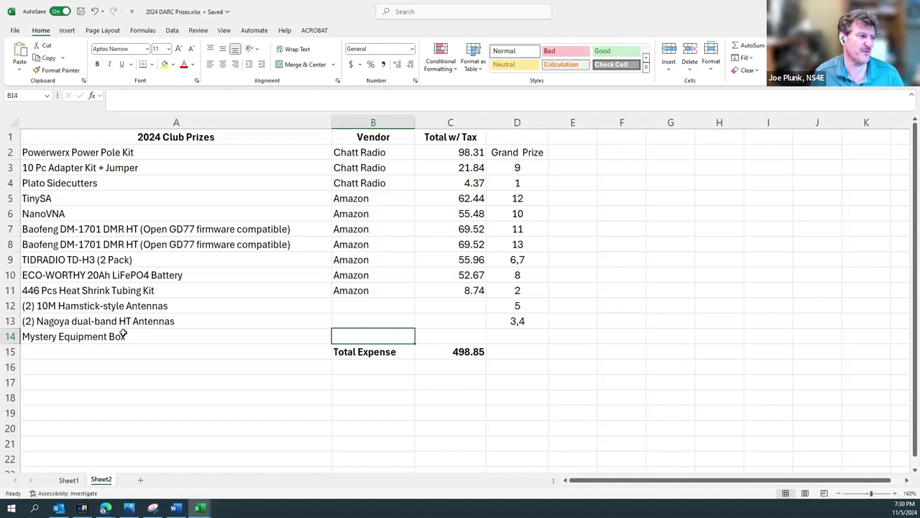
Enter drawing order 1 for the Mystery Equipment Box in cell D14
{"action": "key", "text": "Tab"}
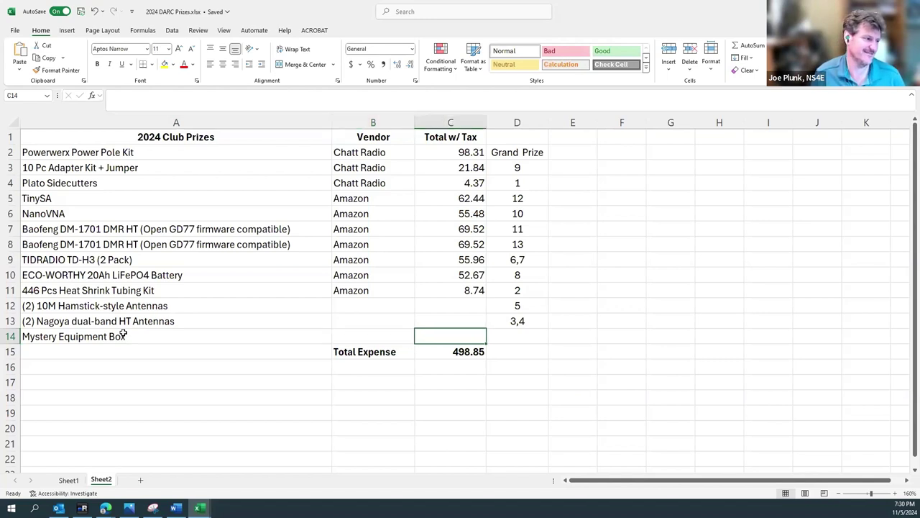
{"action": "key", "text": "Tab"}
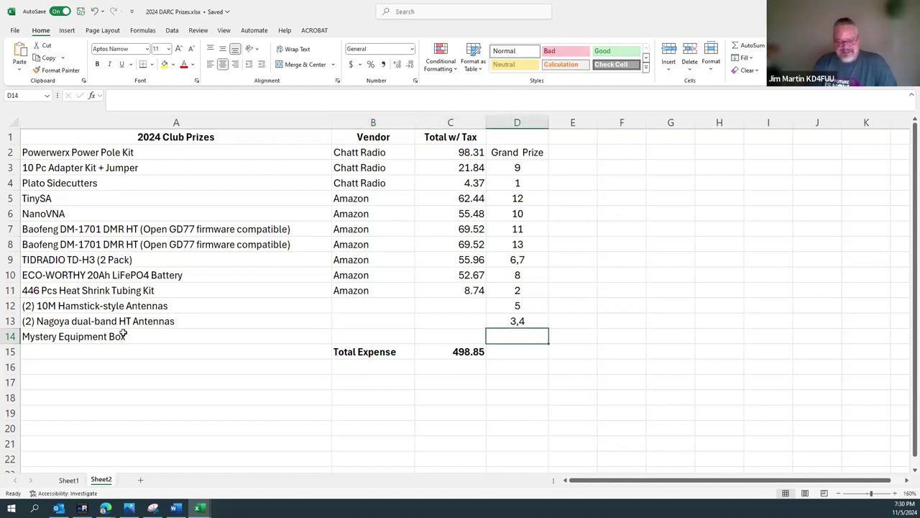
{"action": "type", "text": "1"}
{"action": "key", "text": "Return"}
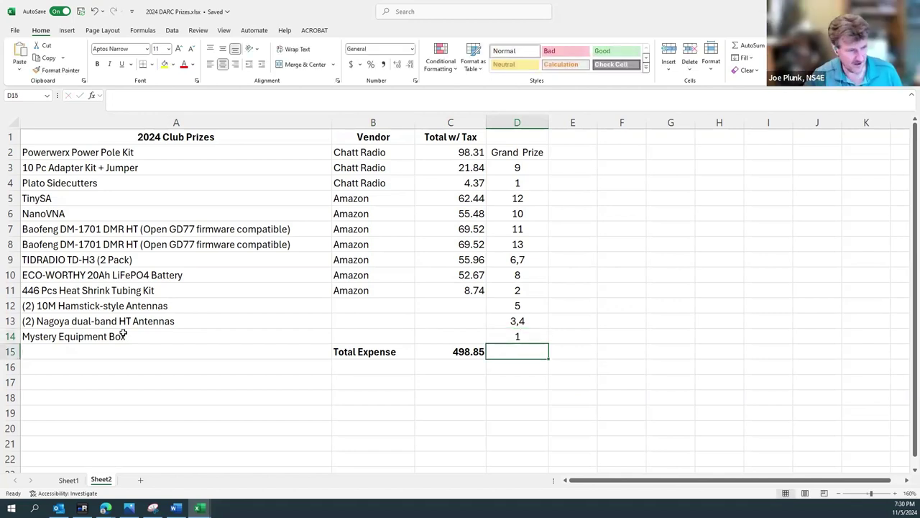
Set the Mystery Equipment Box's drawing order in cell D14 to "Warm-up" and save the workbook
{"action": "key", "text": "Up"}
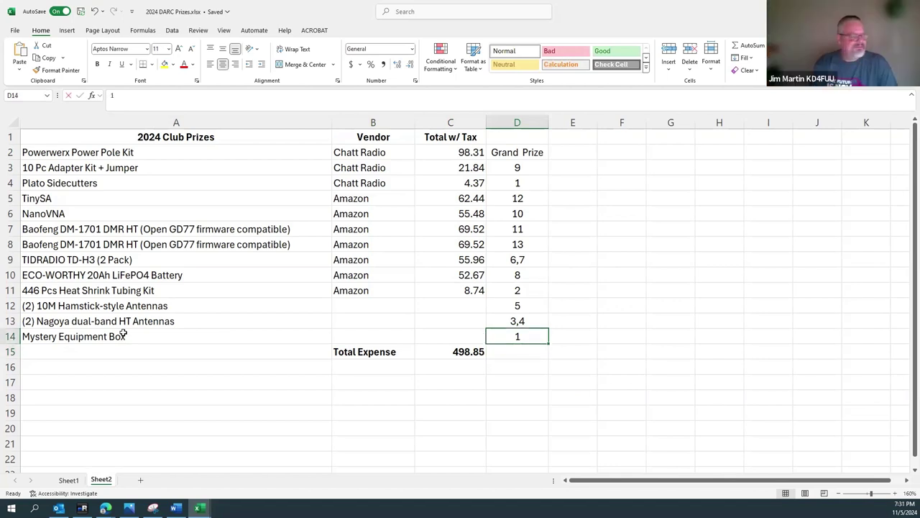
{"action": "type", "text": "Start"}
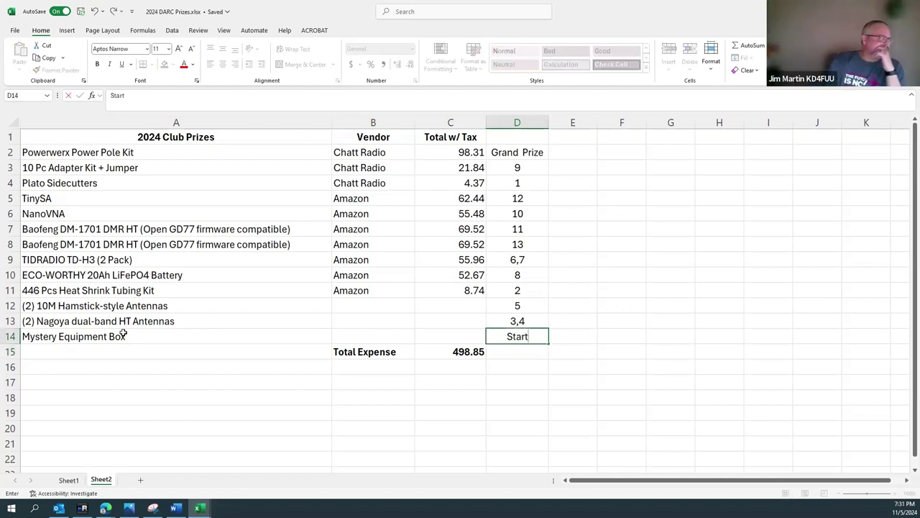
{"action": "key", "text": "BackSpace"}
{"action": "key", "text": "BackSpace"}
{"action": "key", "text": "BackSpace"}
{"action": "key", "text": "BackSpace"}
{"action": "key", "text": "BackSpace"}
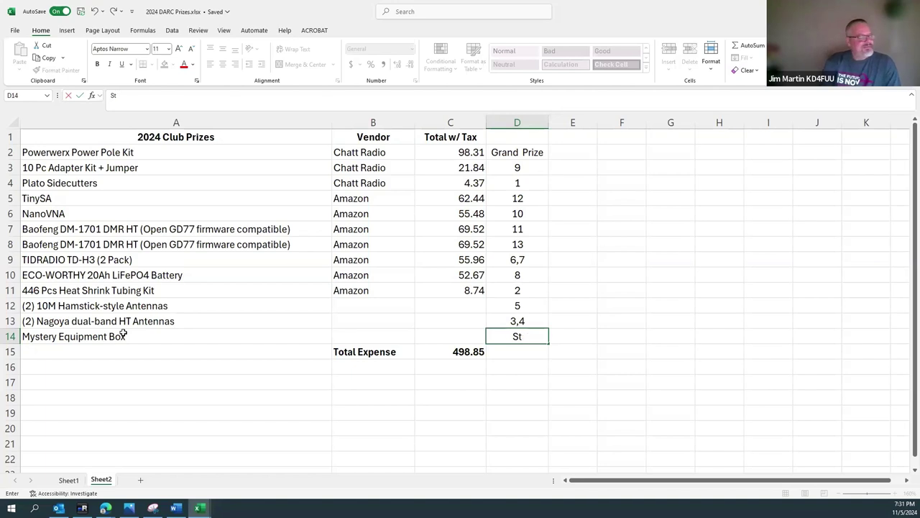
{"action": "type", "text": "Warm"}
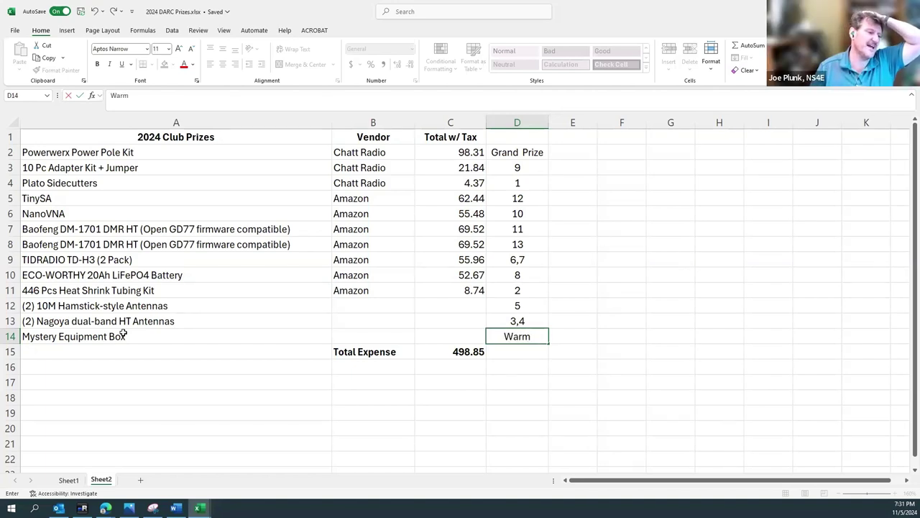
{"action": "type", "text": "-up"}
{"action": "key", "text": "Return"}
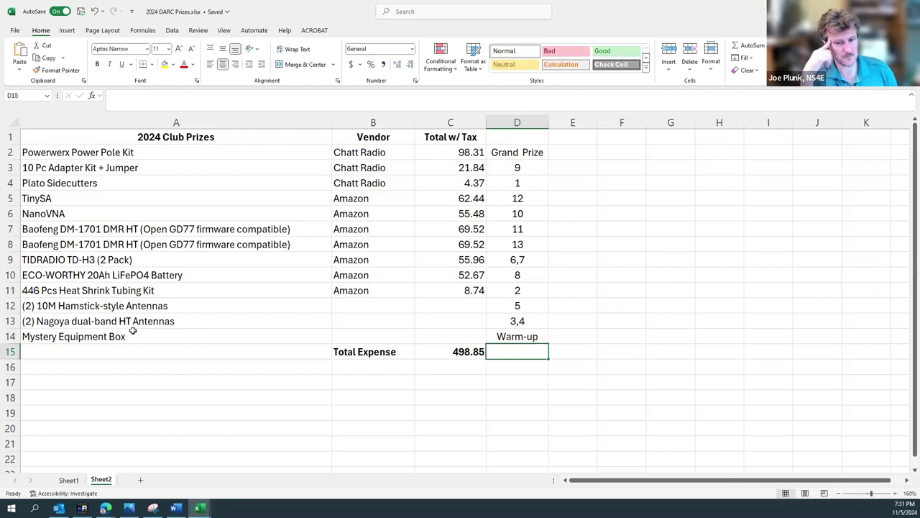
{"action": "left_click", "coordinate": [79, 12]}
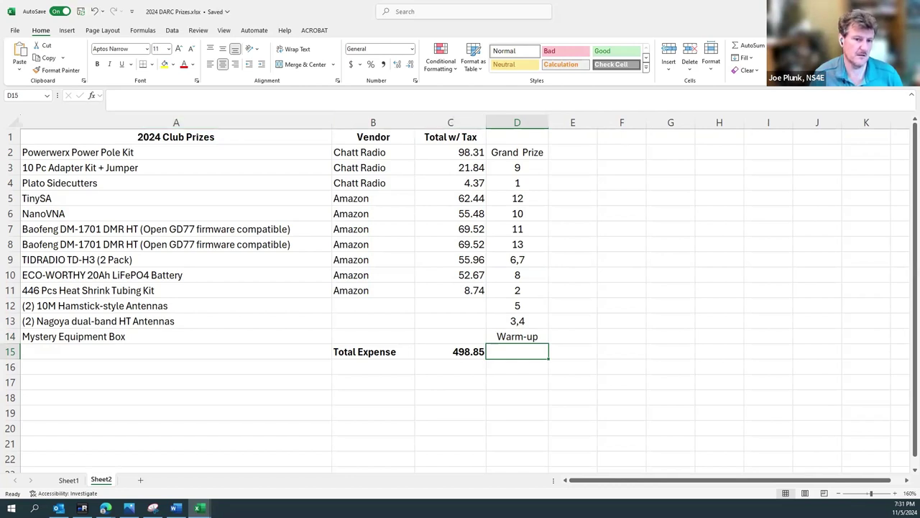